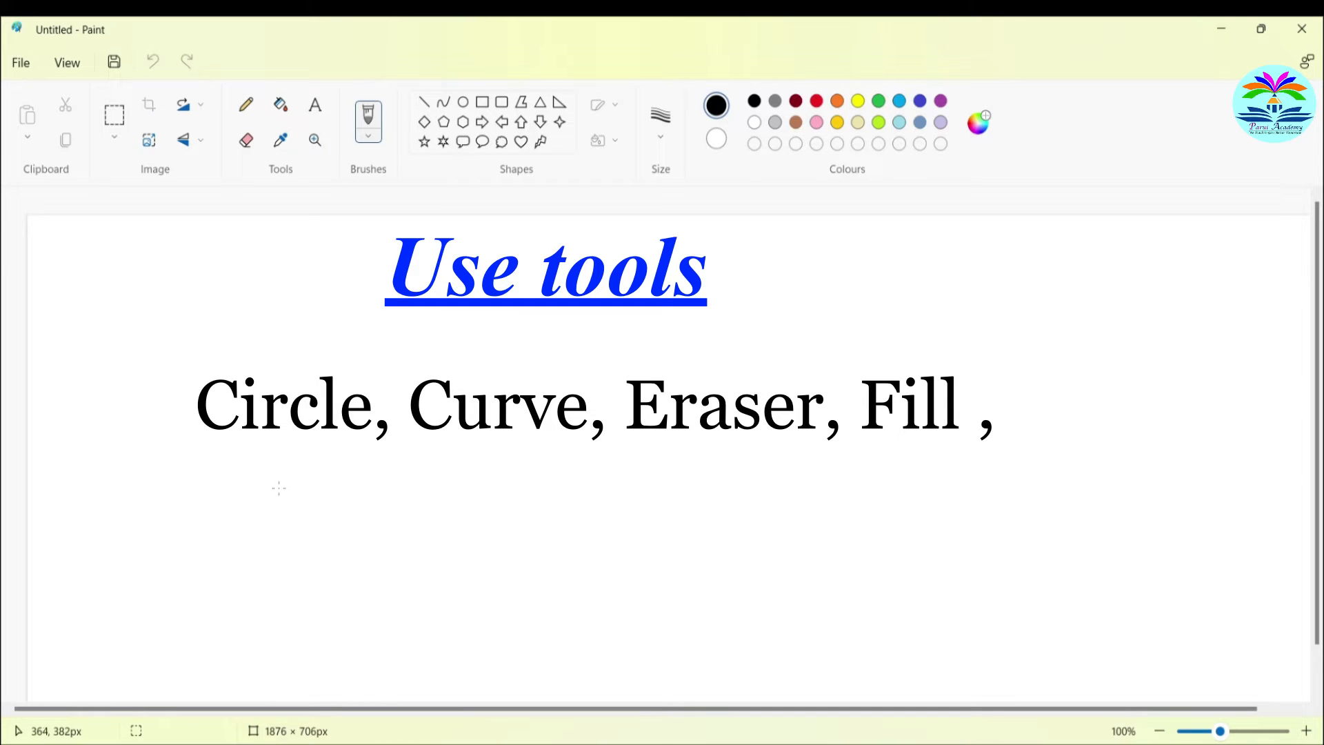
# Draw a black circle outline about 423 × 423 px in the middle of the canvas and deselect it
pyautogui.click(464, 103)
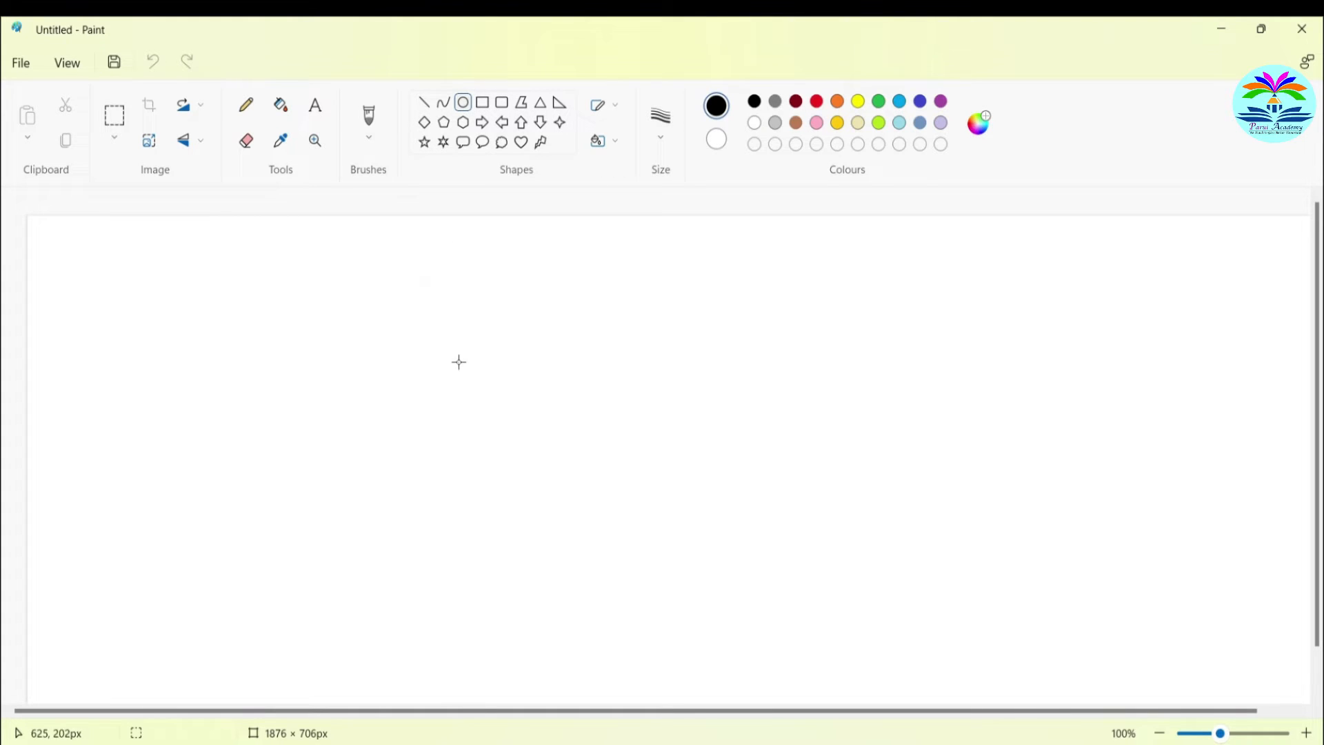
pyautogui.moveTo(458, 341); pyautogui.dragTo(952, 643)
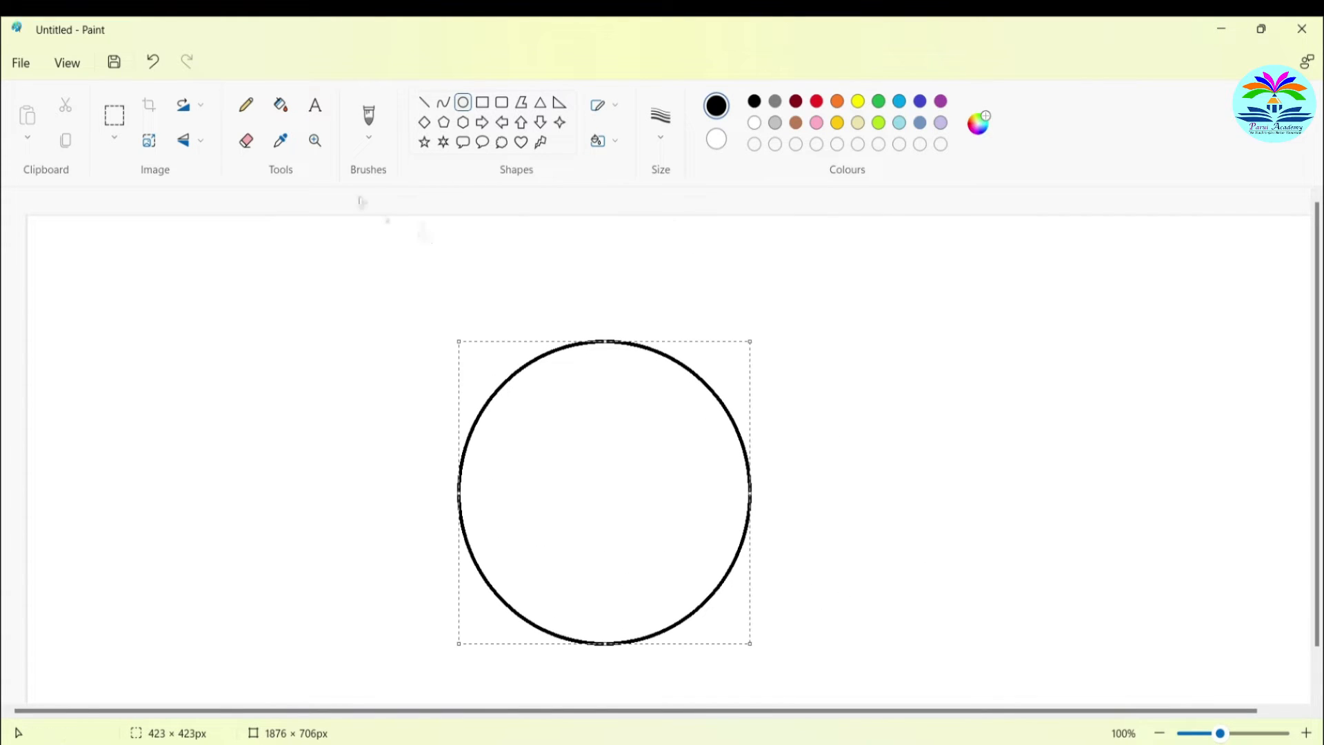
pyautogui.click(115, 123)
# Enlarge the eraser and erase the circle's upper and lowest arcs, leaving two open side arcs
pyautogui.click(248, 143)
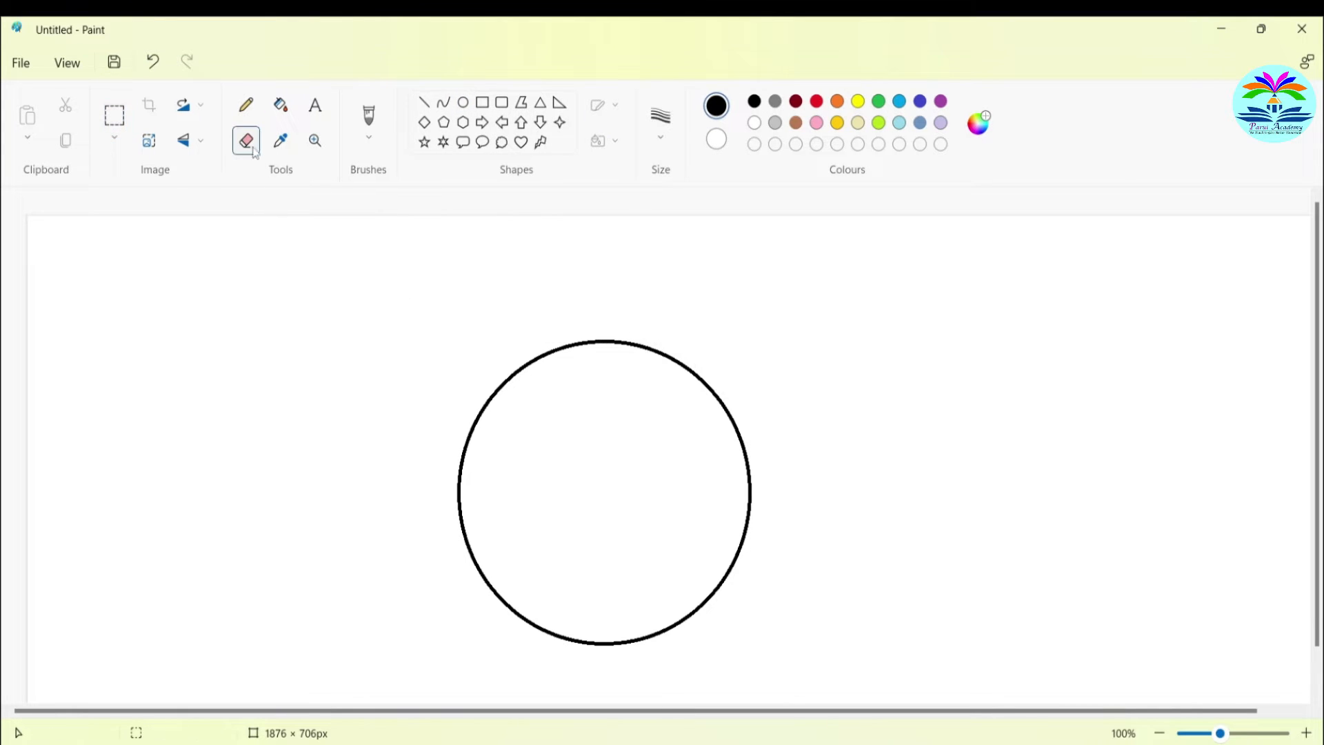
pyautogui.hotkey('ctrl', '+')
pyautogui.hotkey('ctrl', '+')
pyautogui.hotkey('ctrl', '+')
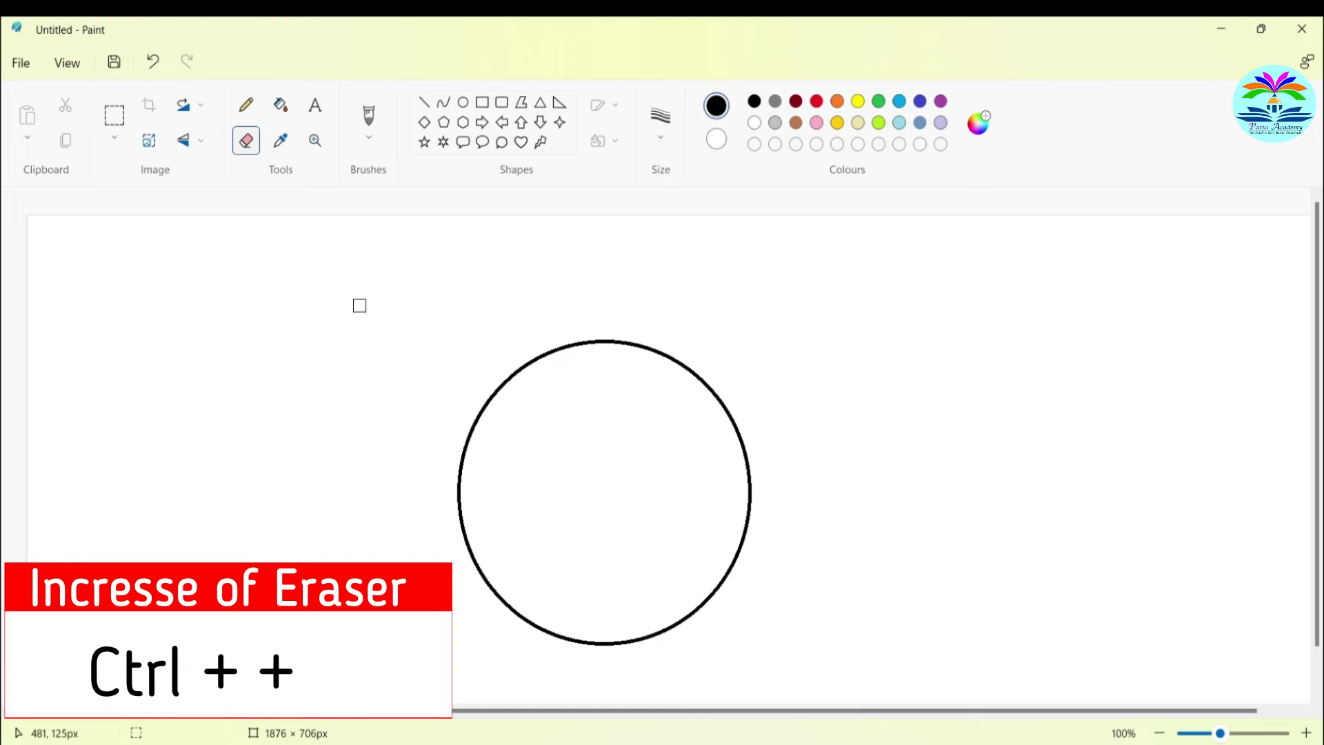
pyautogui.hotkey('ctrl', '+')
pyautogui.moveTo(545, 350)
pyautogui.mouseDown()
pyautogui.moveTo(701, 357)
pyautogui.moveTo(654, 353)
pyautogui.moveTo(508, 379)
pyautogui.mouseUp()
pyautogui.moveTo(655, 385); pyautogui.dragTo(715, 384)
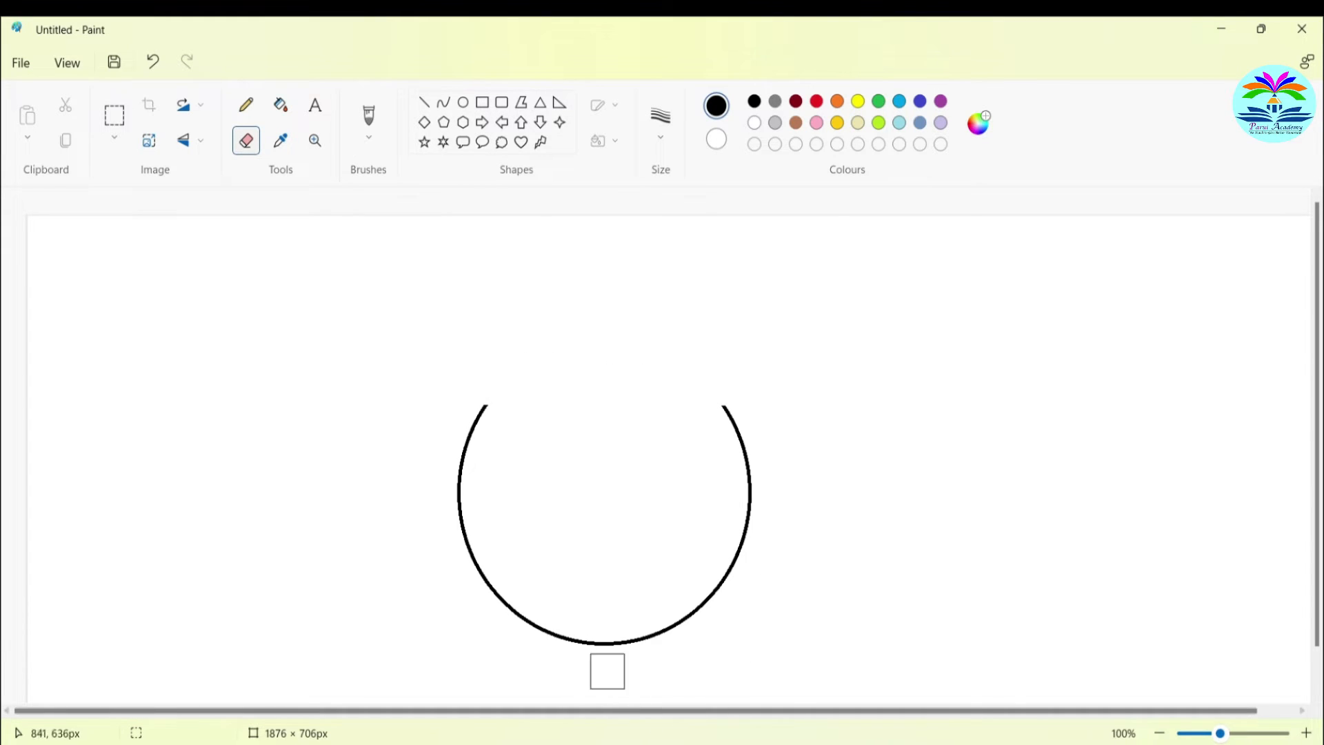
pyautogui.moveTo(561, 644)
pyautogui.mouseDown()
pyautogui.moveTo(547, 639)
pyautogui.moveTo(651, 643)
pyautogui.mouseUp()
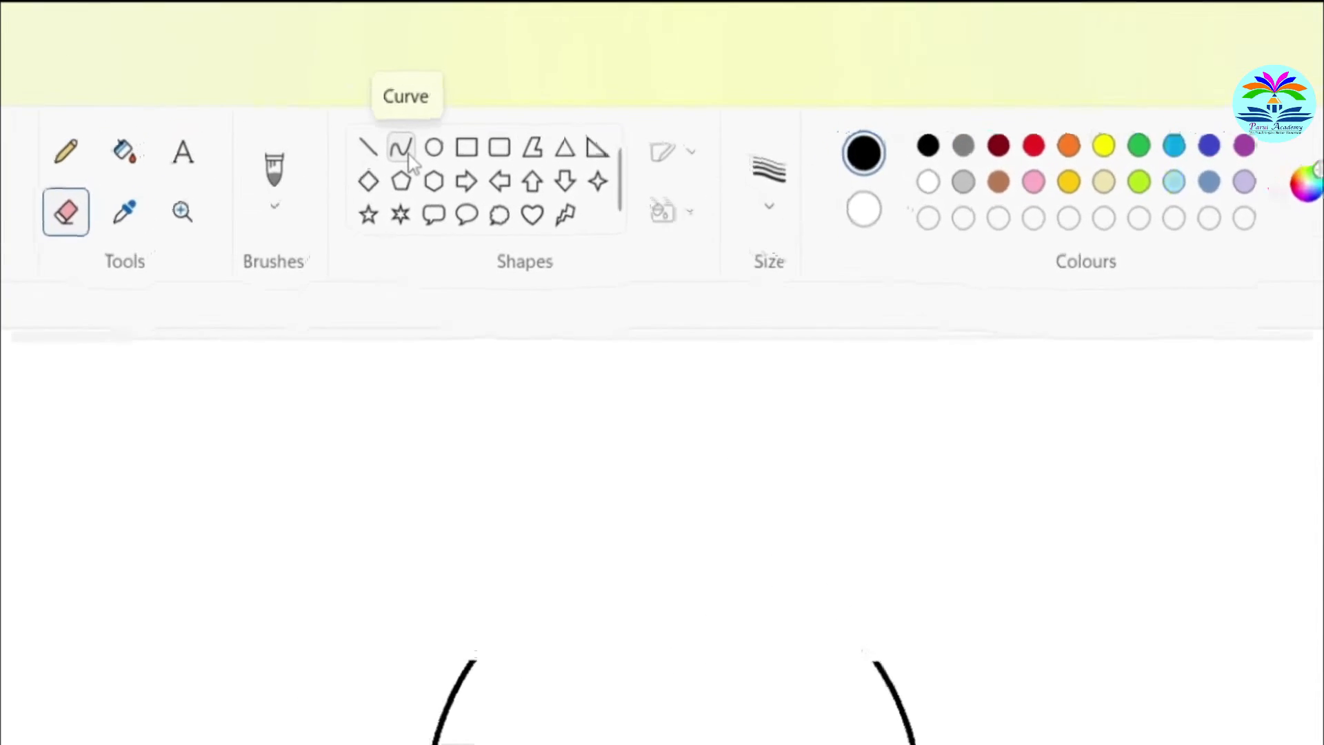
# Try to bridge the circle's open top with a curve between the two side arcs
pyautogui.click(406, 153)
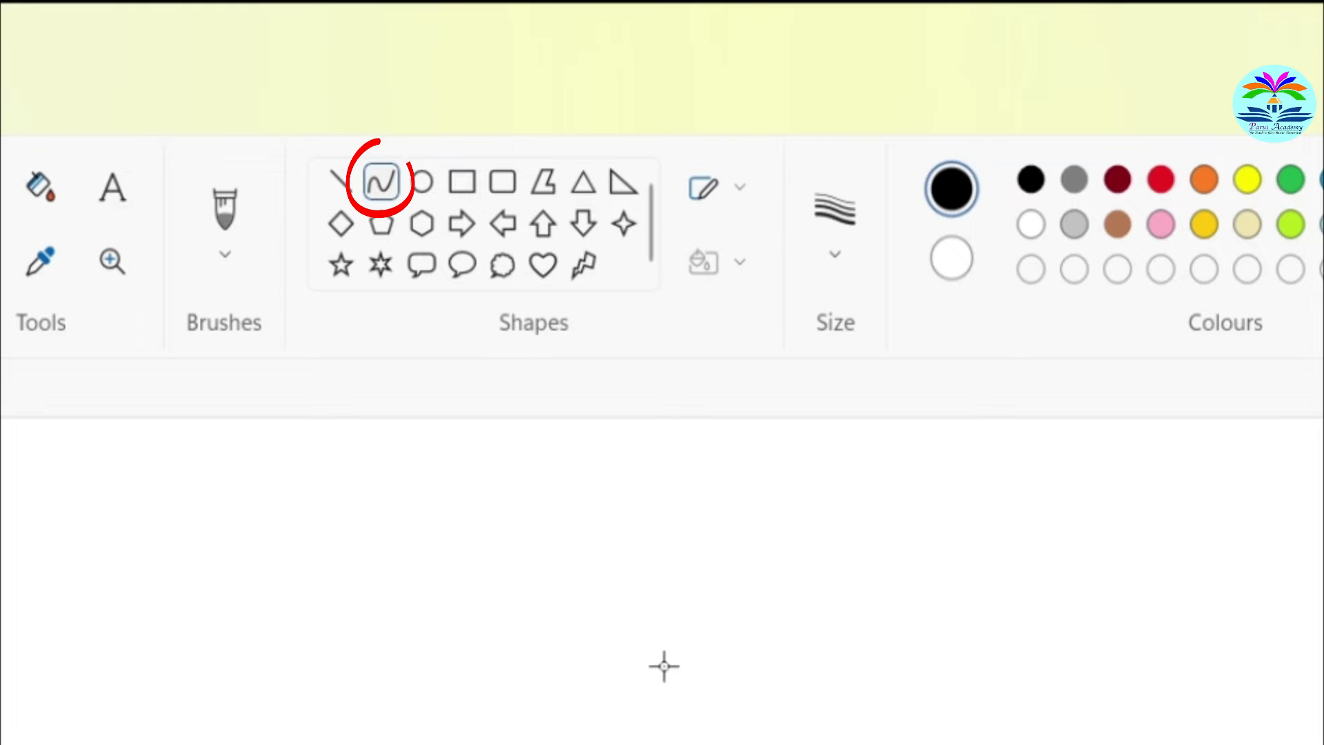
pyautogui.moveTo(486, 390); pyautogui.dragTo(725, 390)
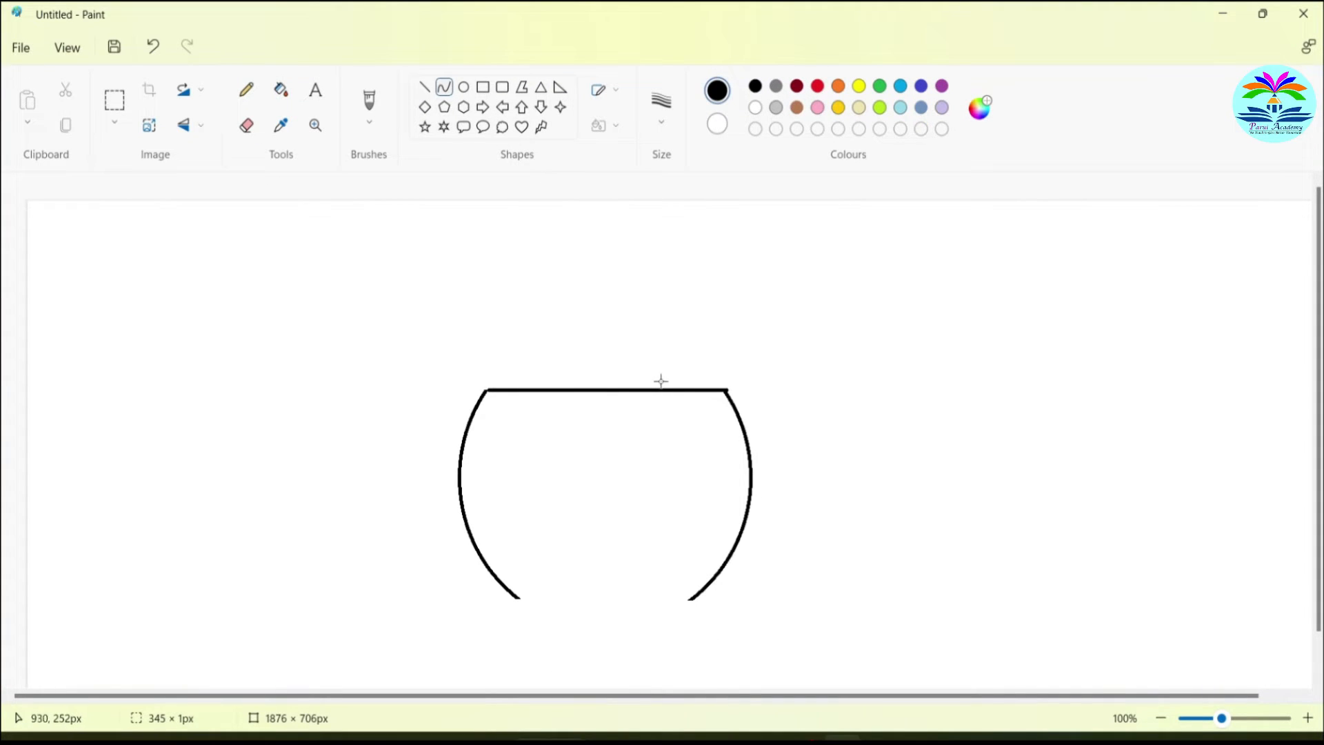
pyautogui.moveTo(492, 374); pyautogui.dragTo(493, 370)
pyautogui.hotkey('ctrl', 'z')
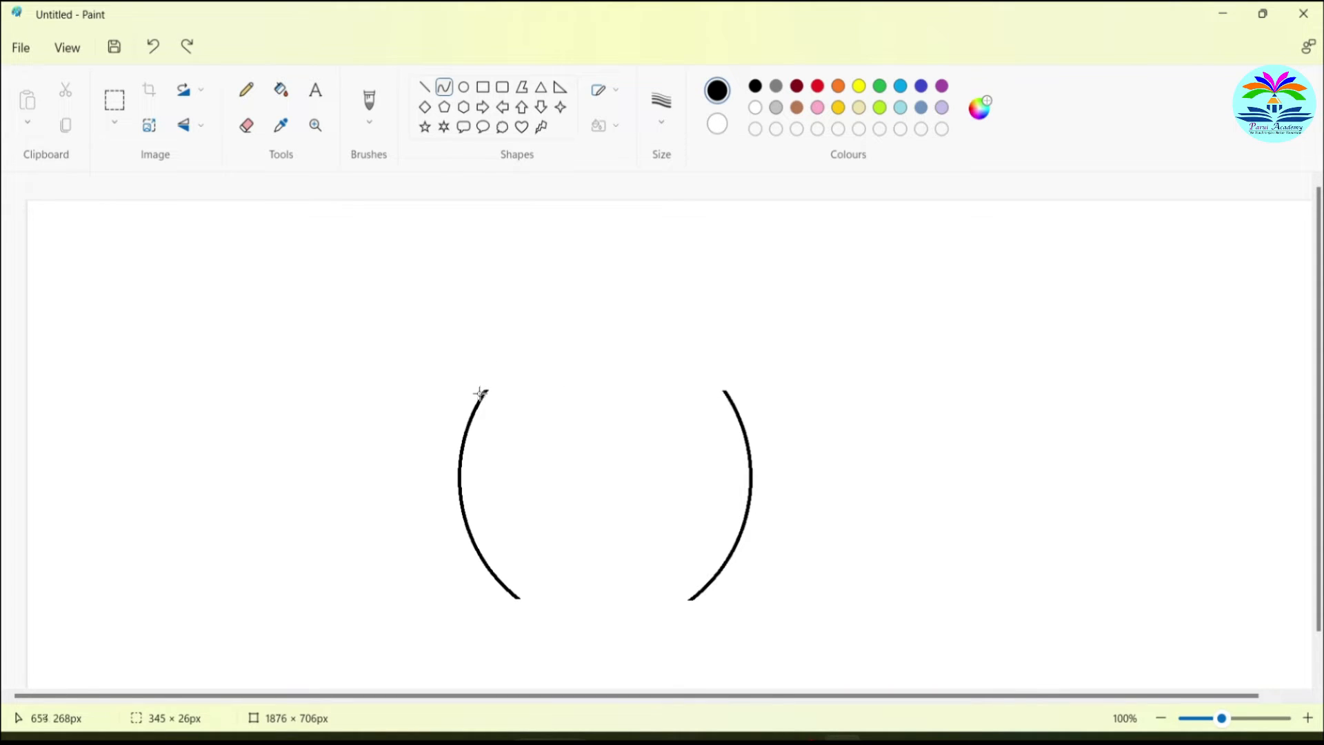
# Close the open top with a curve between the two side arcs, bent upward on both halves into a shallow dome
pyautogui.moveTo(485, 388); pyautogui.dragTo(726, 393)
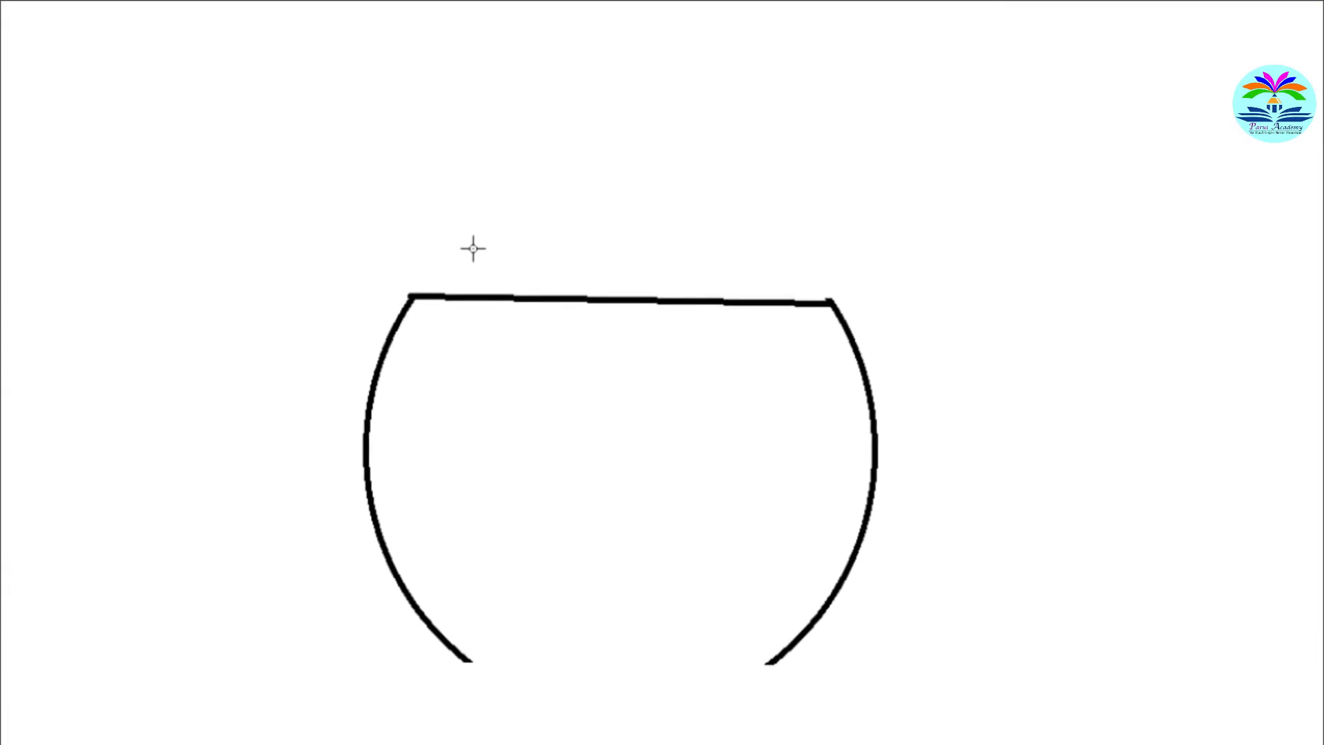
pyautogui.moveTo(428, 198); pyautogui.dragTo(608, 172)
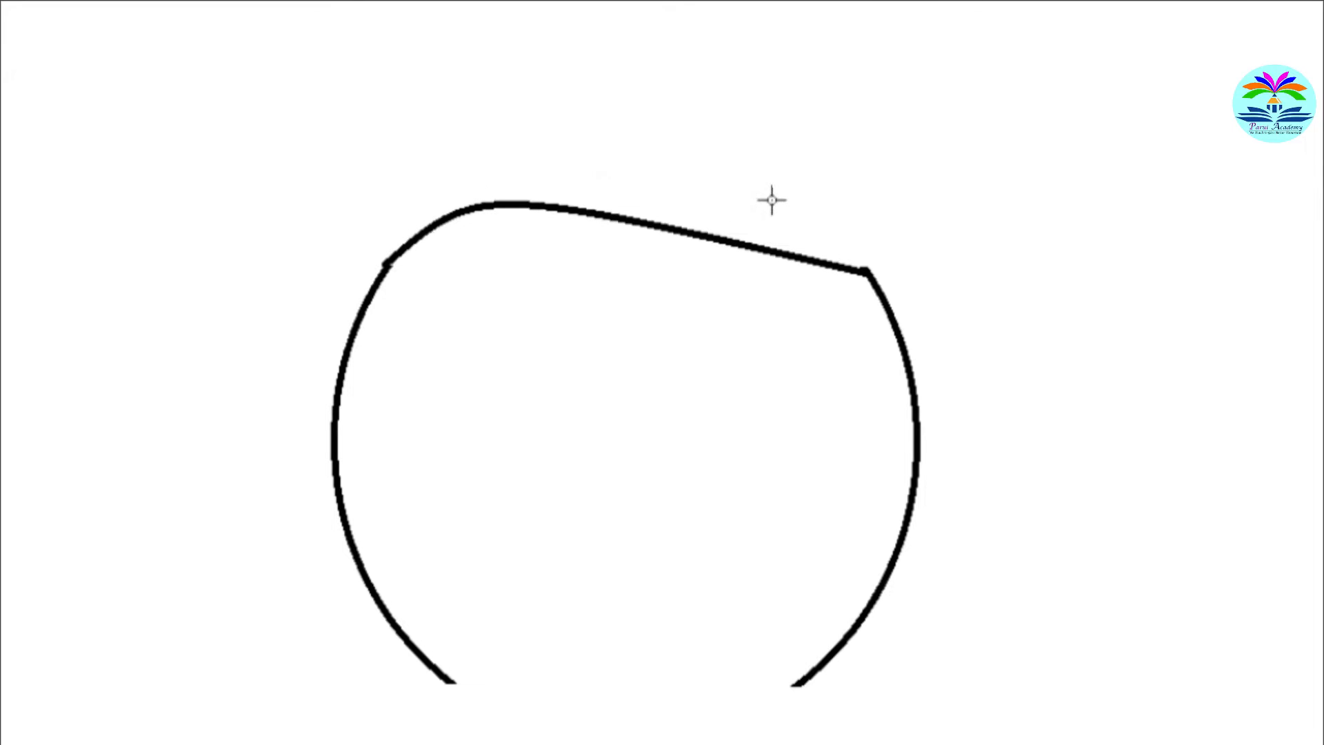
pyautogui.moveTo(771, 200)
pyautogui.mouseDown()
pyautogui.moveTo(804, 186)
pyautogui.moveTo(762, 180)
pyautogui.mouseUp()
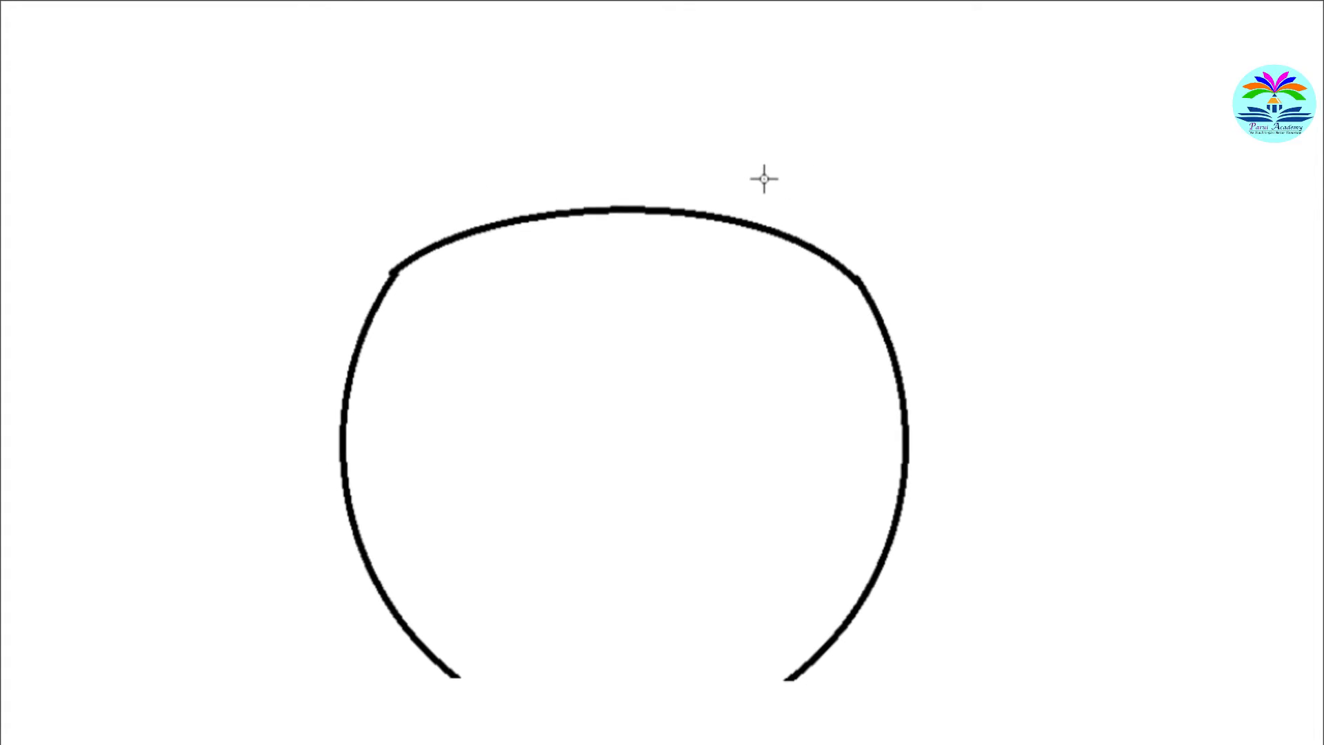
pyautogui.moveTo(716, 242); pyautogui.dragTo(713, 242)
pyautogui.click(537, 483)
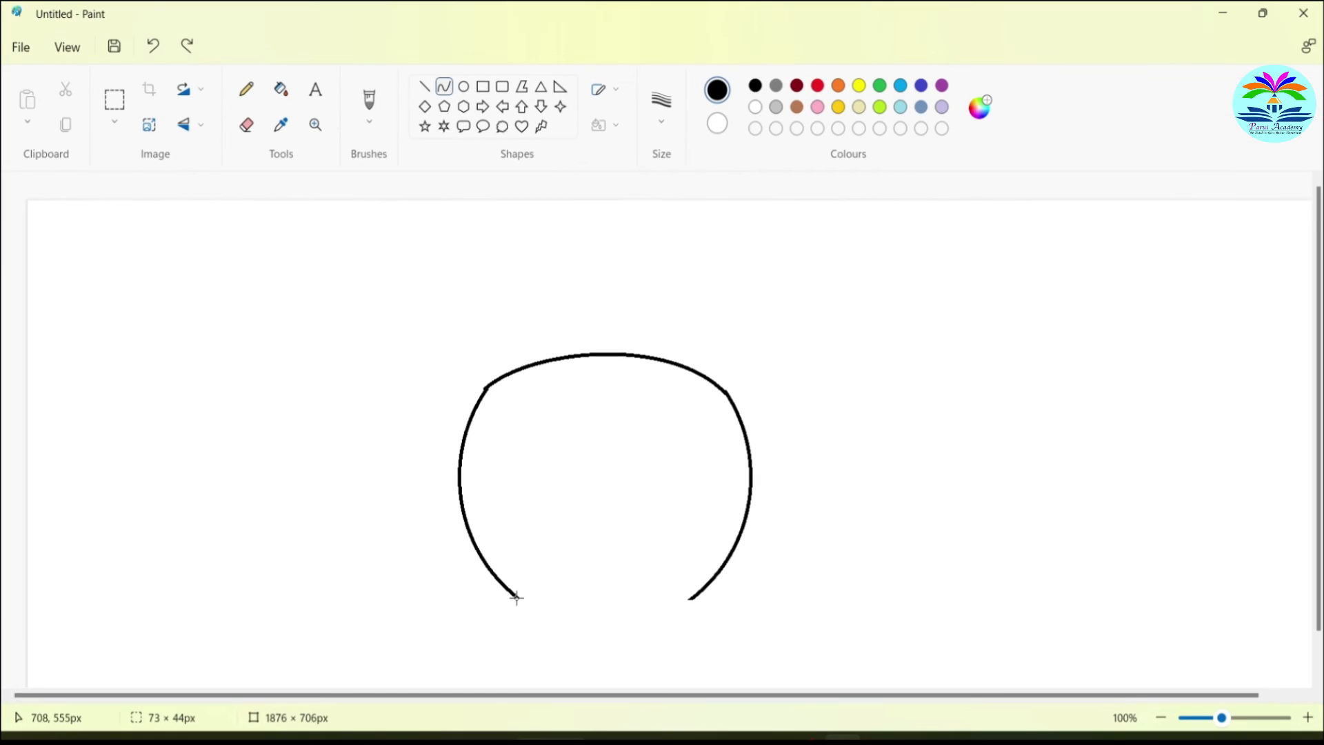
# Close the open bottom with two rounded curved lobes joined by a small arched notch in the middle
pyautogui.moveTo(517, 597); pyautogui.dragTo(591, 568)
pyautogui.moveTo(539, 610); pyautogui.dragTo(595, 610)
pyautogui.moveTo(688, 600); pyautogui.dragTo(621, 563)
pyautogui.moveTo(667, 611); pyautogui.dragTo(616, 549)
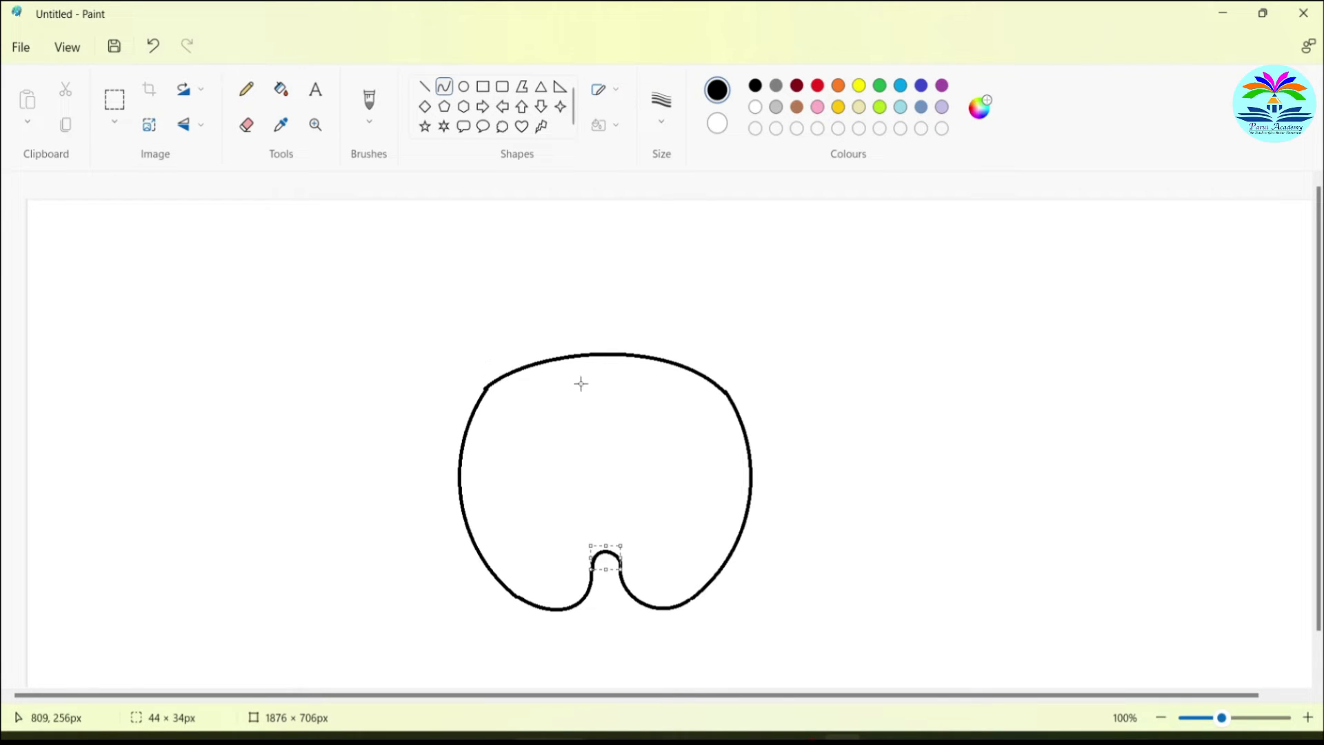
# Draw a downward-bulging curve about 142 px wide inside the apple's top as the dimple
pyautogui.moveTo(562, 396); pyautogui.dragTo(660, 396)
pyautogui.moveTo(586, 418); pyautogui.dragTo(632, 424)
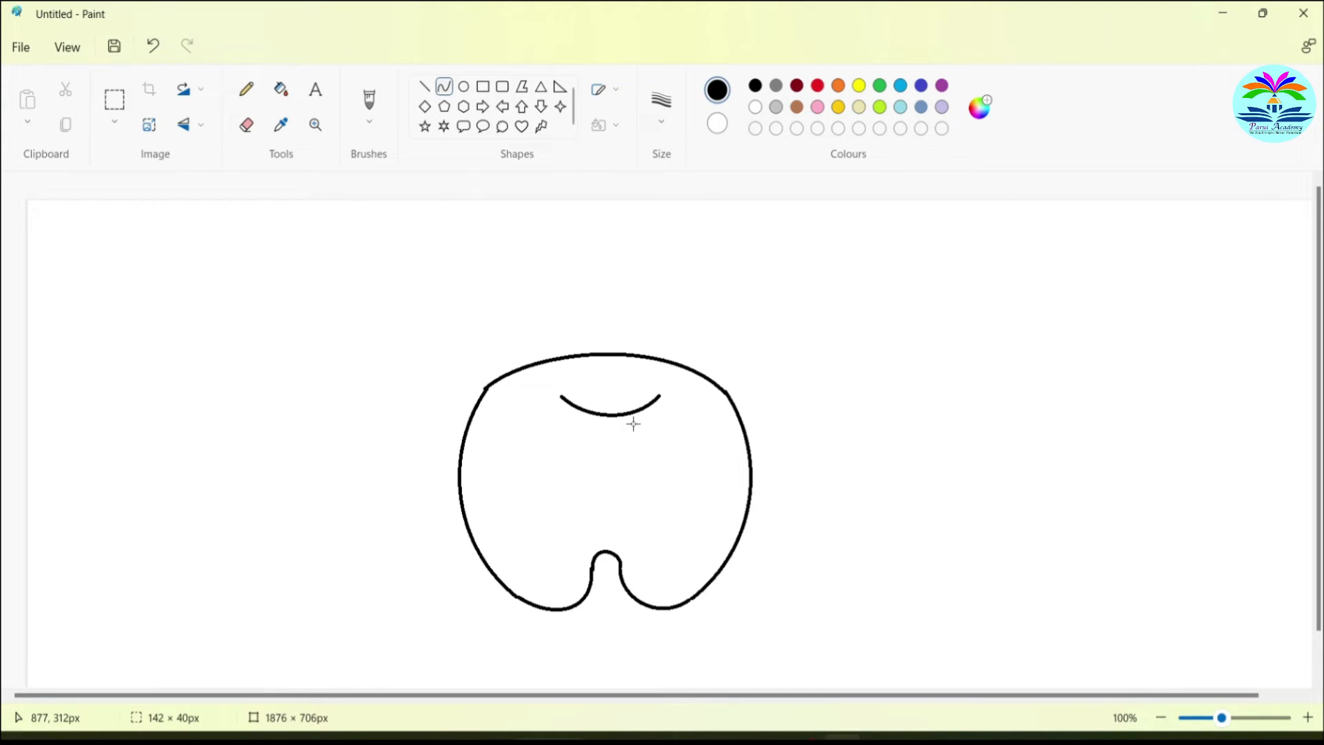
pyautogui.click(633, 423)
pyautogui.moveTo(666, 293); pyautogui.dragTo(587, 409)
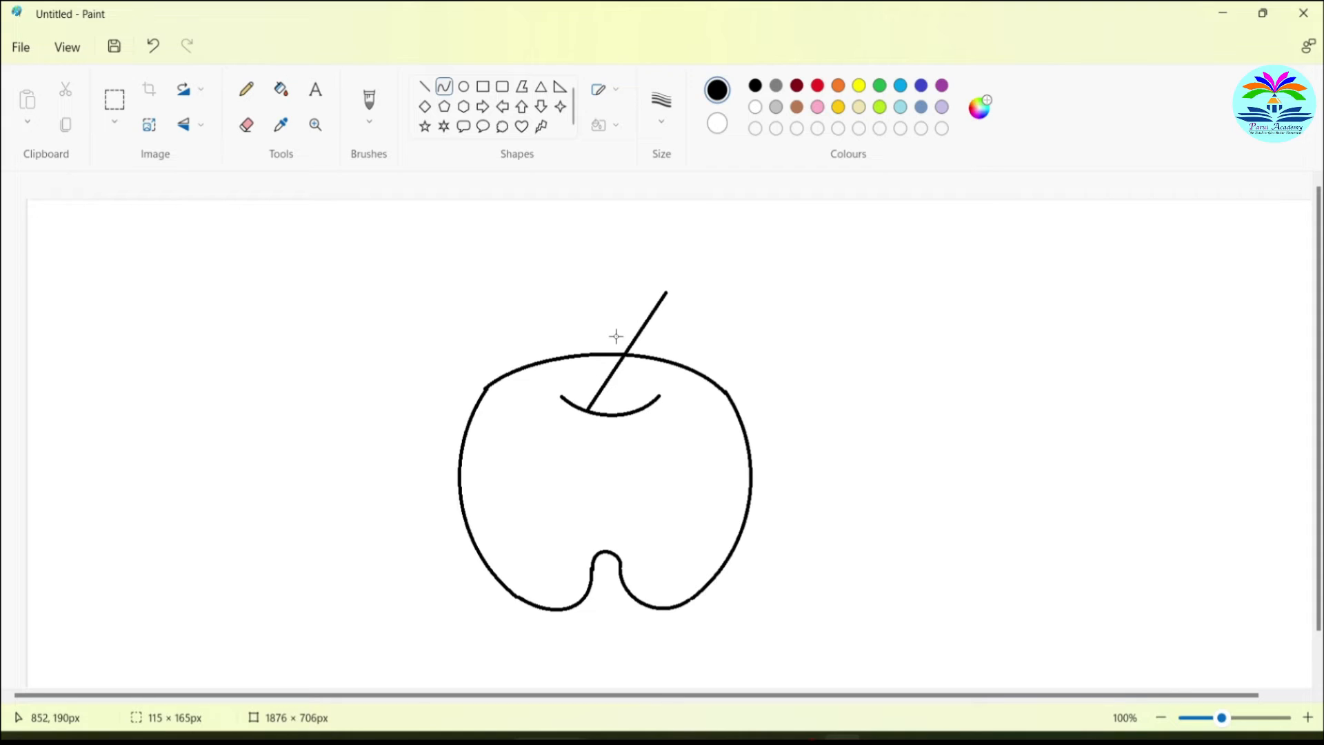
pyautogui.moveTo(615, 335); pyautogui.dragTo(608, 283)
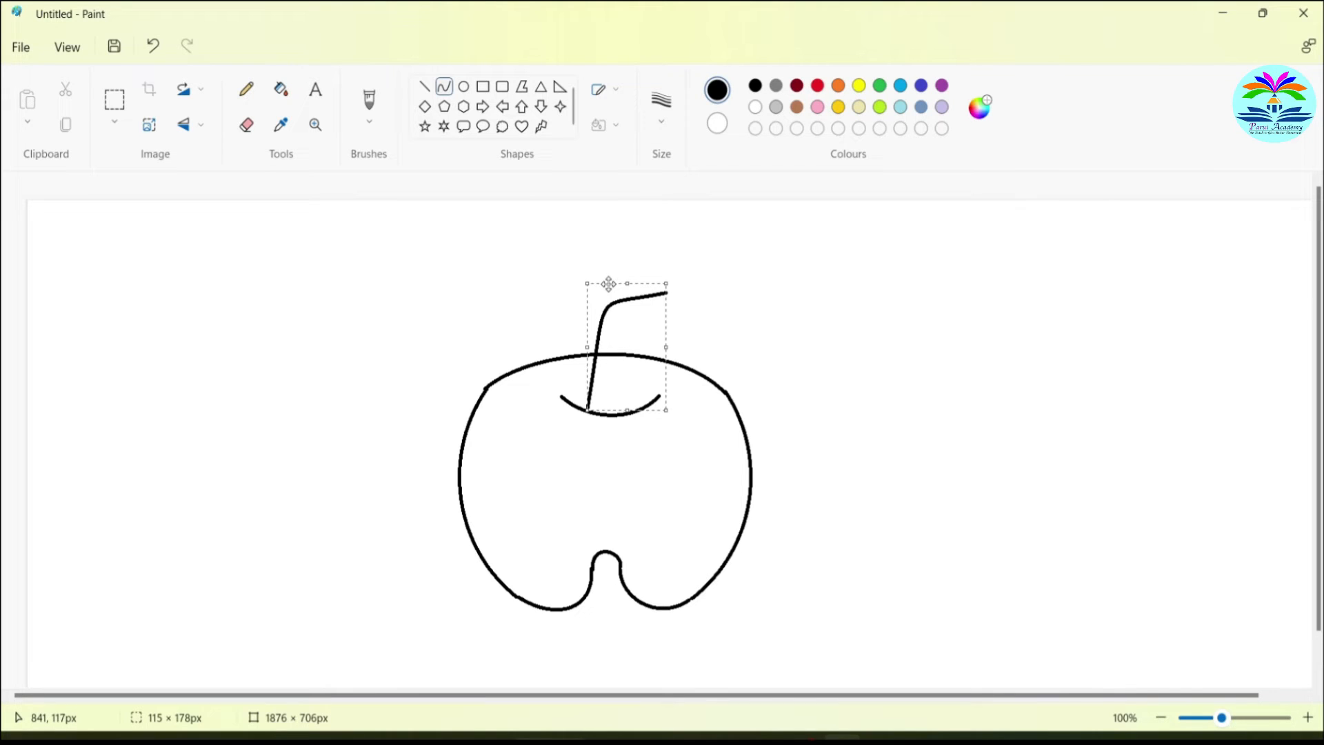
pyautogui.press('Delete')
# Draw the stem's outer edge as a curve about 97 × 169 px rising from the dimple, bowed to the left
pyautogui.moveTo(653, 292); pyautogui.dragTo(586, 410)
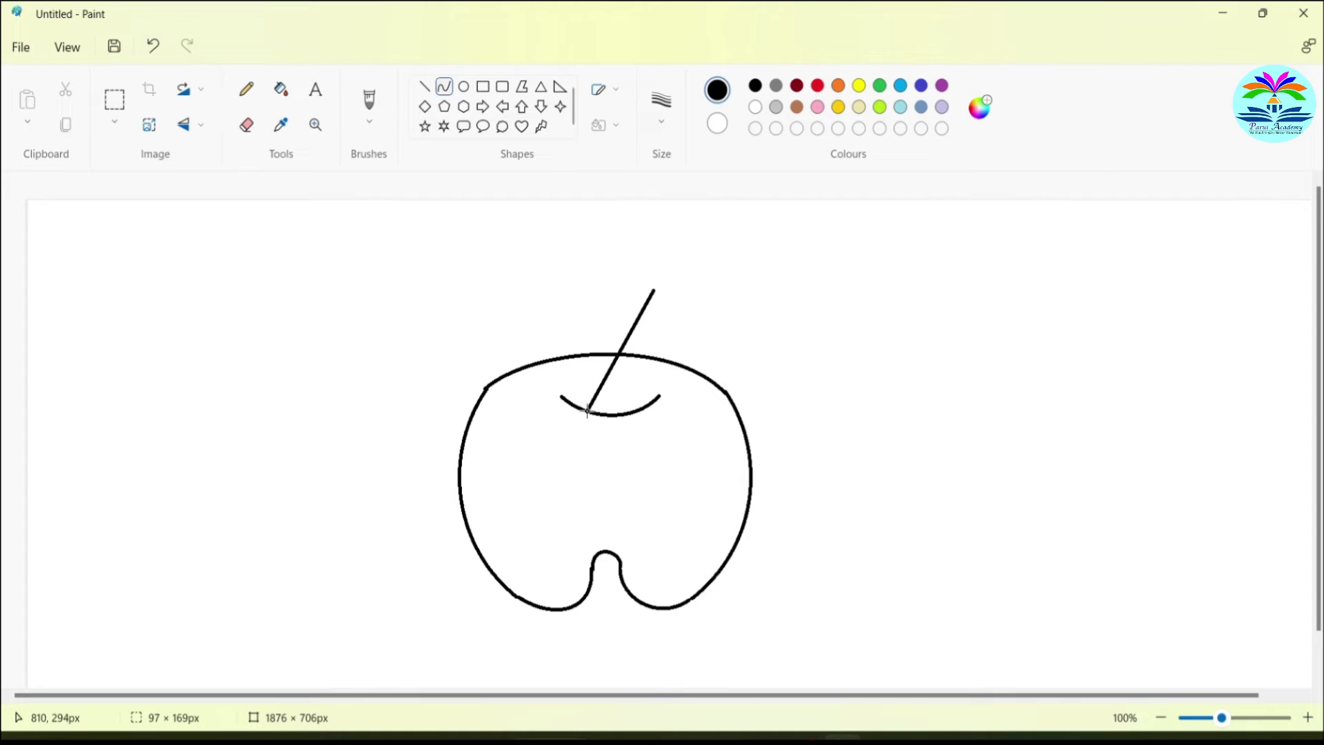
pyautogui.moveTo(618, 308); pyautogui.dragTo(606, 297)
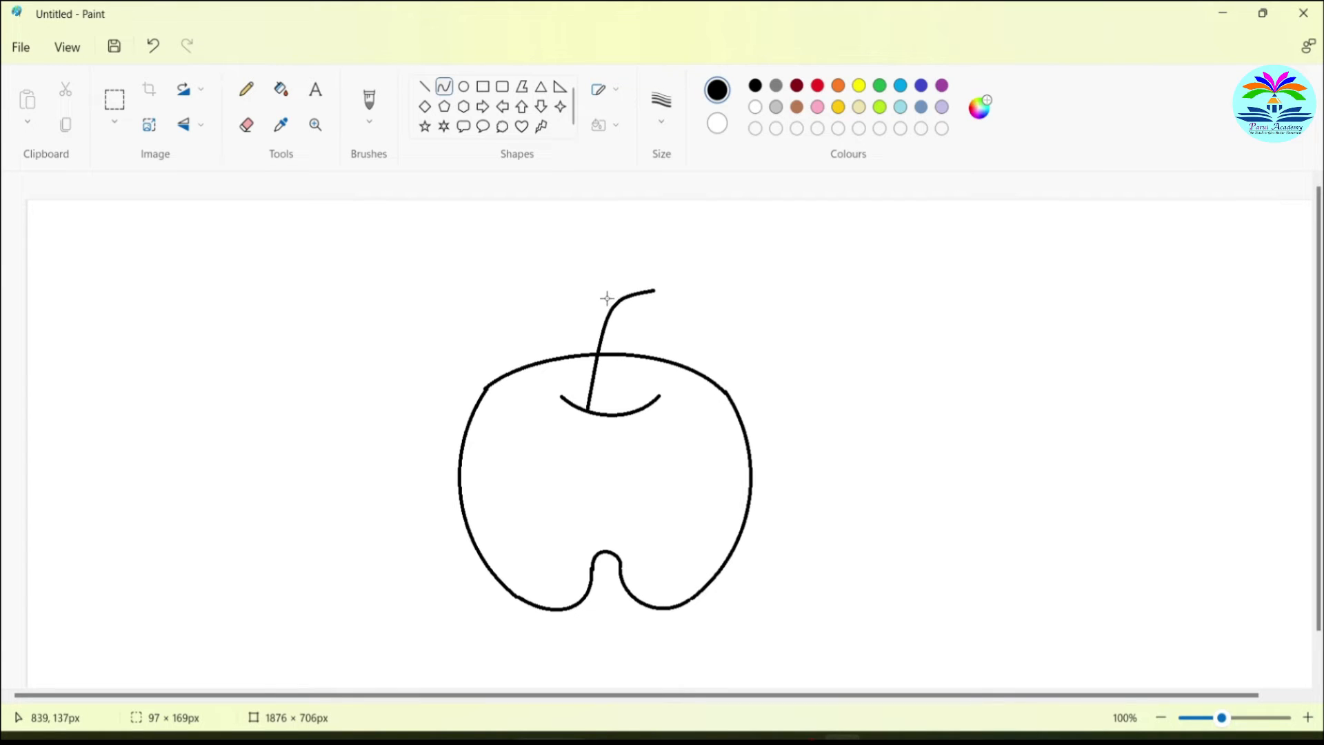
pyautogui.moveTo(578, 363); pyautogui.dragTo(562, 345)
pyautogui.click(656, 308)
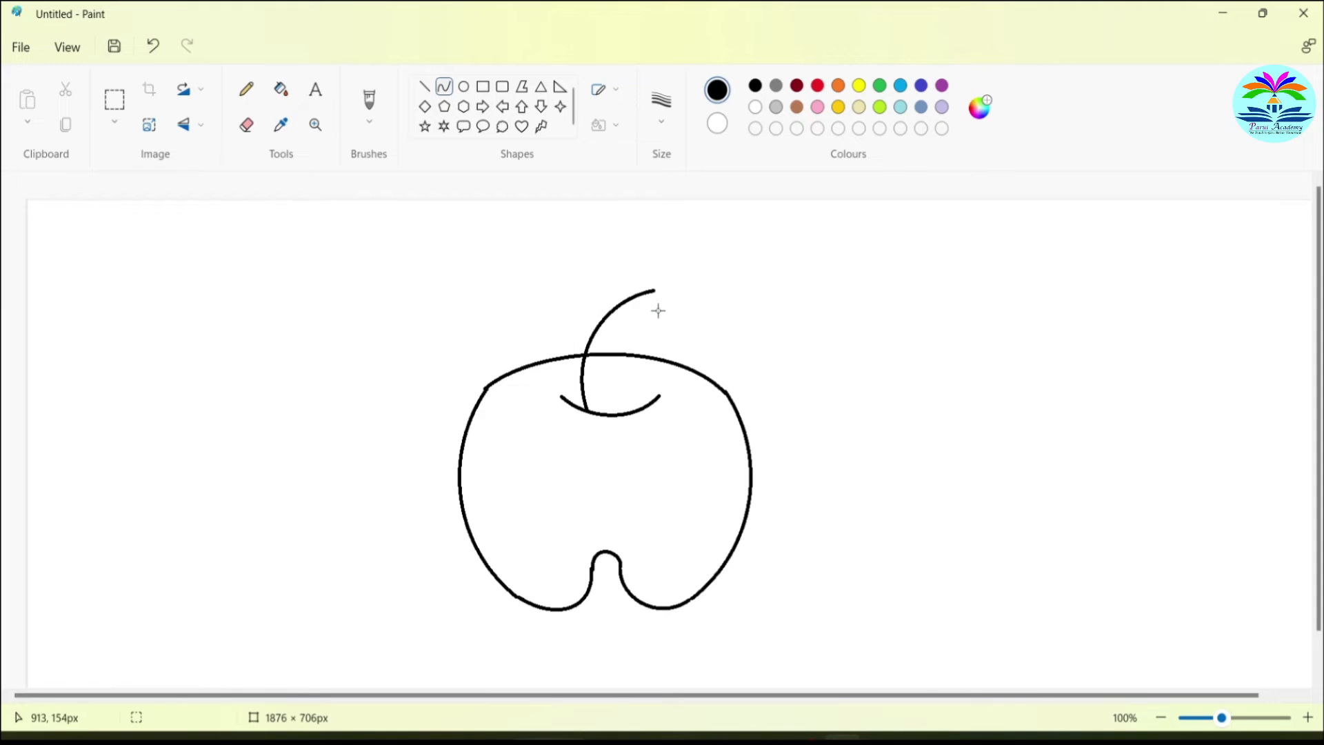
# Draw the stem's inner edge as a matching curve from the dimple and close the stem's tip with a short inward curve
pyautogui.moveTo(659, 309); pyautogui.dragTo(607, 413)
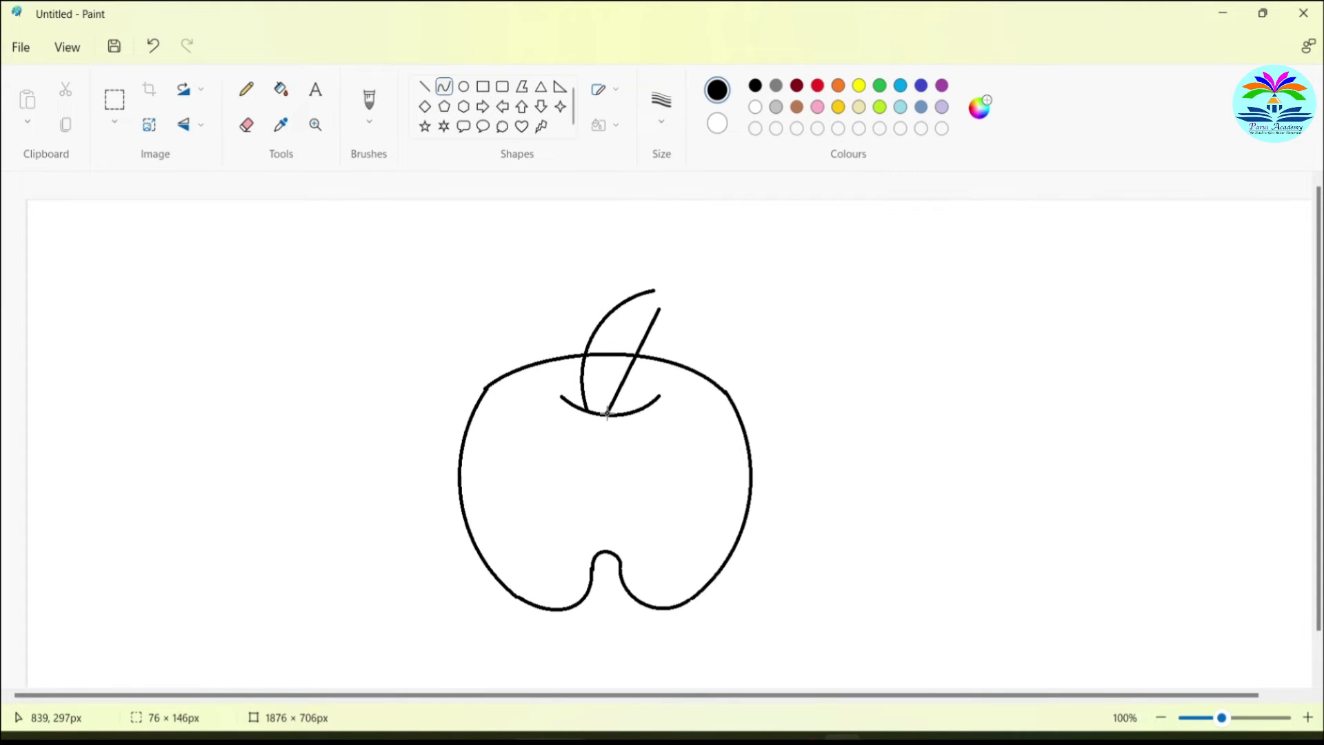
pyautogui.moveTo(617, 303); pyautogui.dragTo(584, 335)
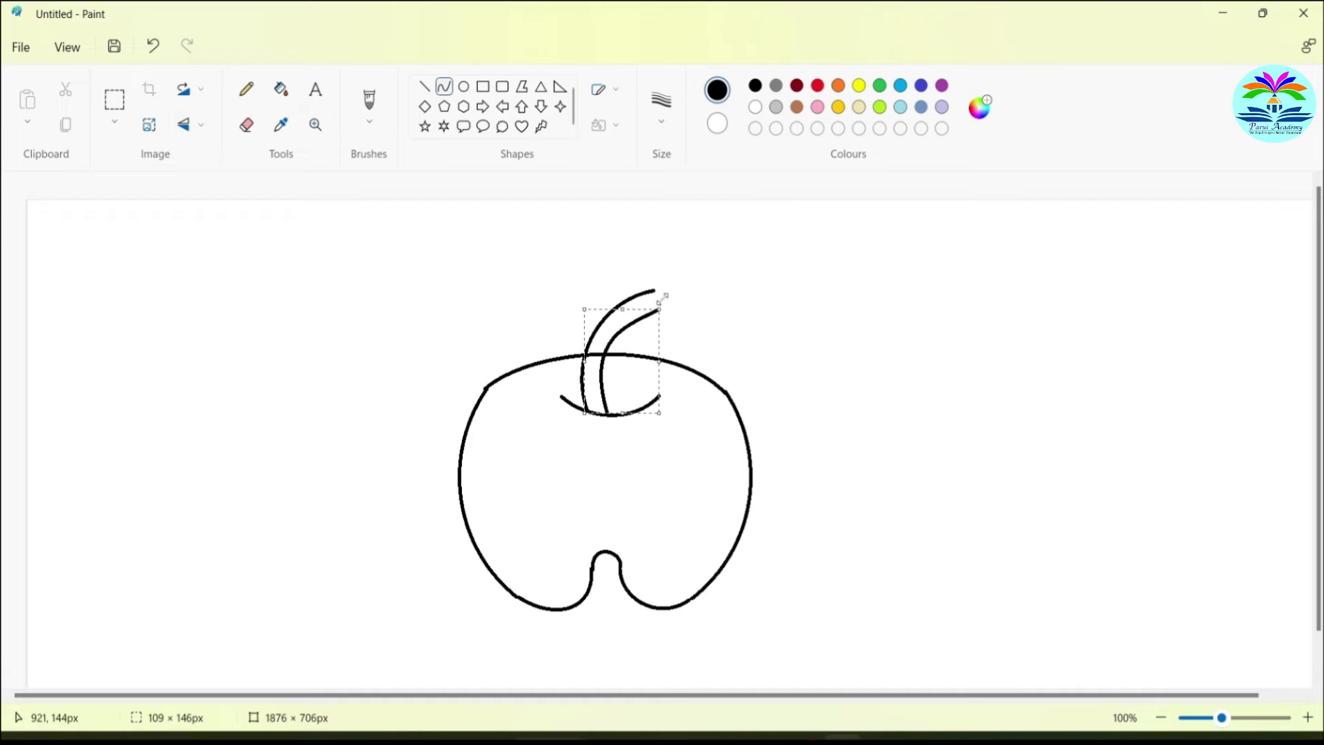
pyautogui.moveTo(653, 289); pyautogui.dragTo(659, 308)
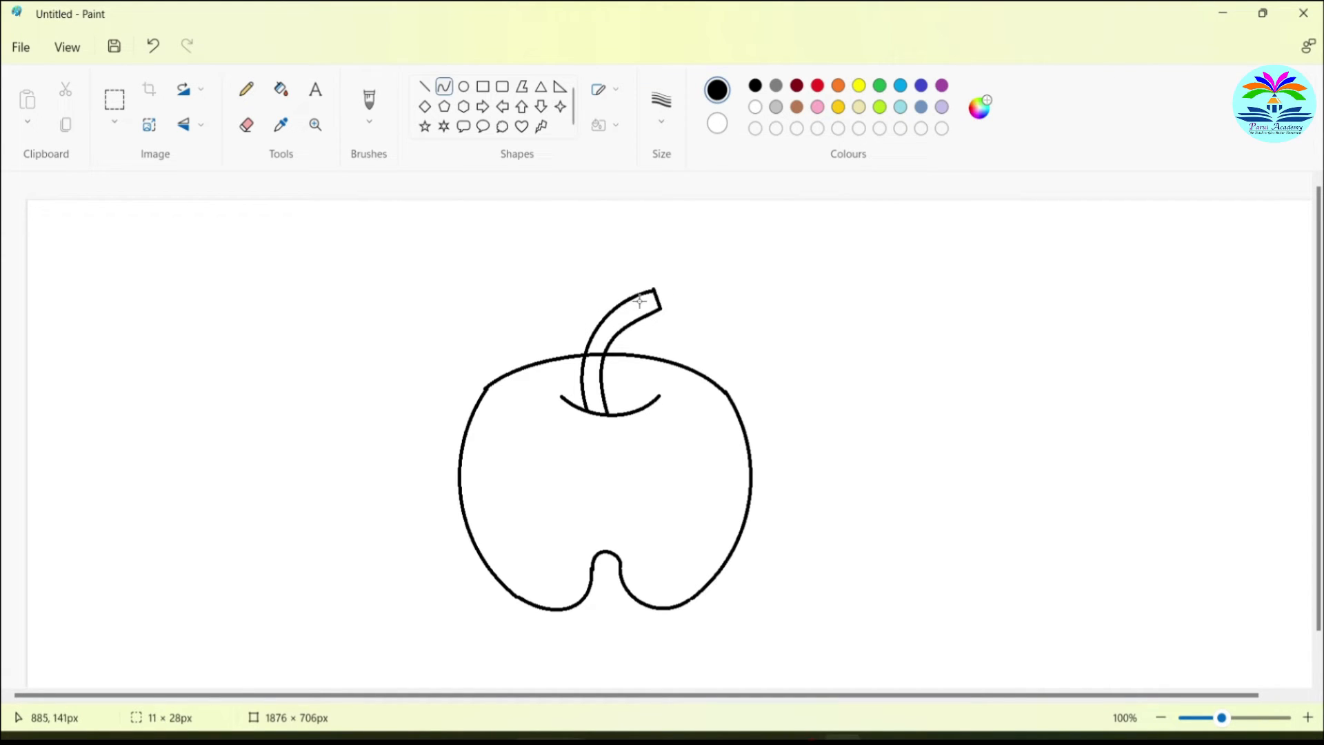
pyautogui.moveTo(642, 300); pyautogui.dragTo(643, 310)
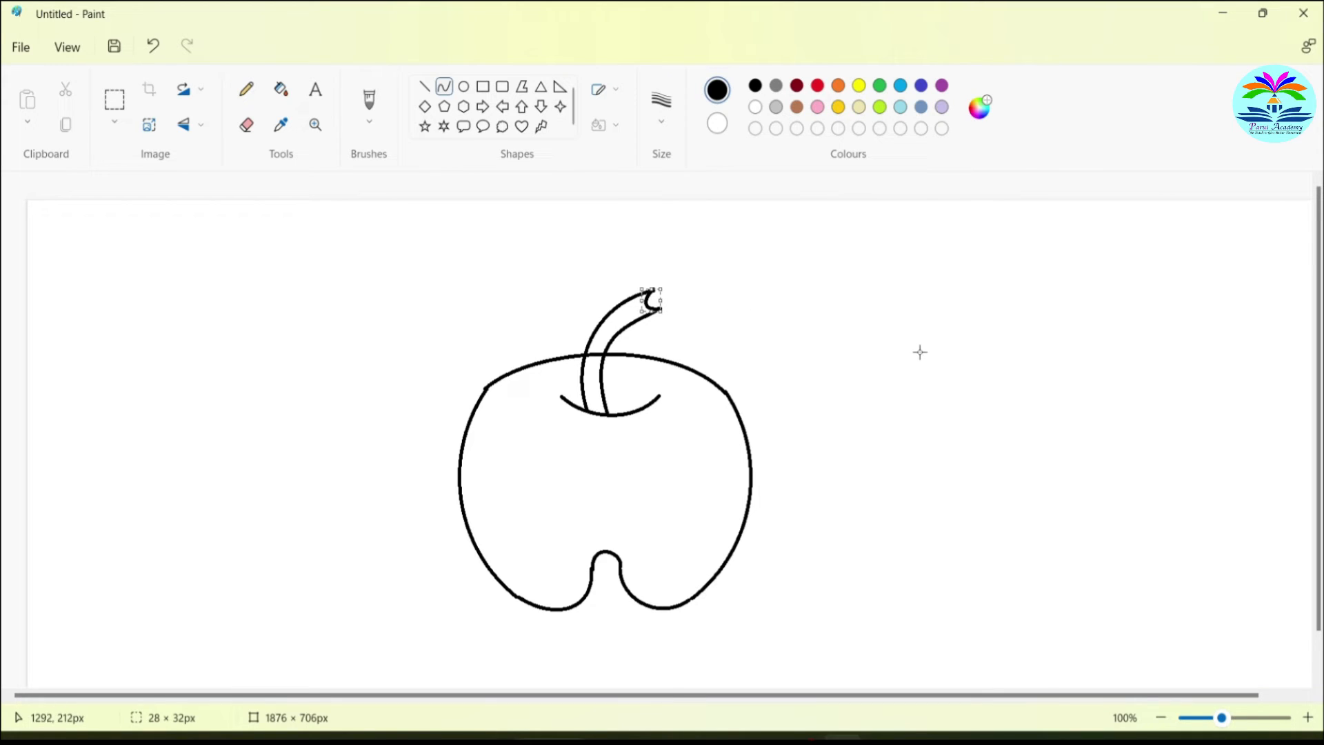
# Draw the leaf's upper edge to the right of the apple as an upward-bowed curve about 323 px wide
pyautogui.moveTo(859, 351); pyautogui.dragTo(1082, 335)
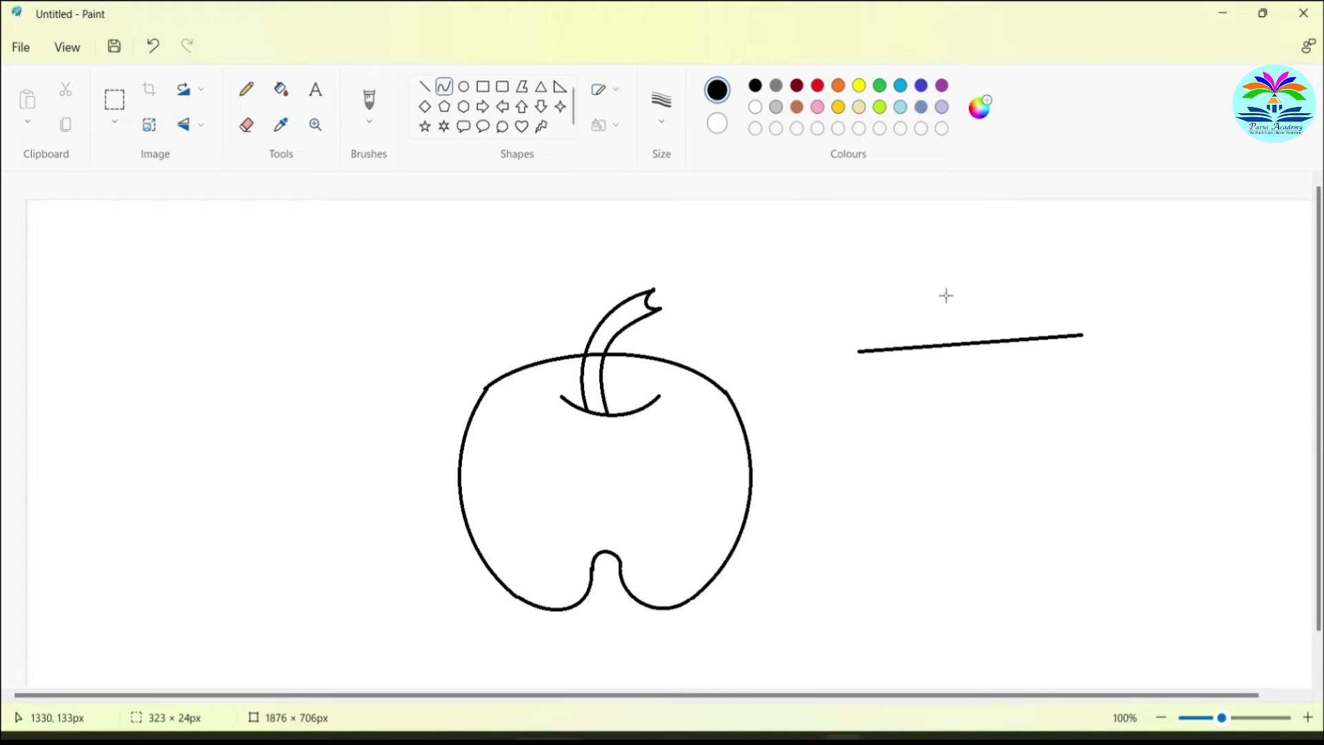
pyautogui.moveTo(946, 295); pyautogui.dragTo(950, 267)
pyautogui.moveTo(862, 353); pyautogui.dragTo(1005, 298)
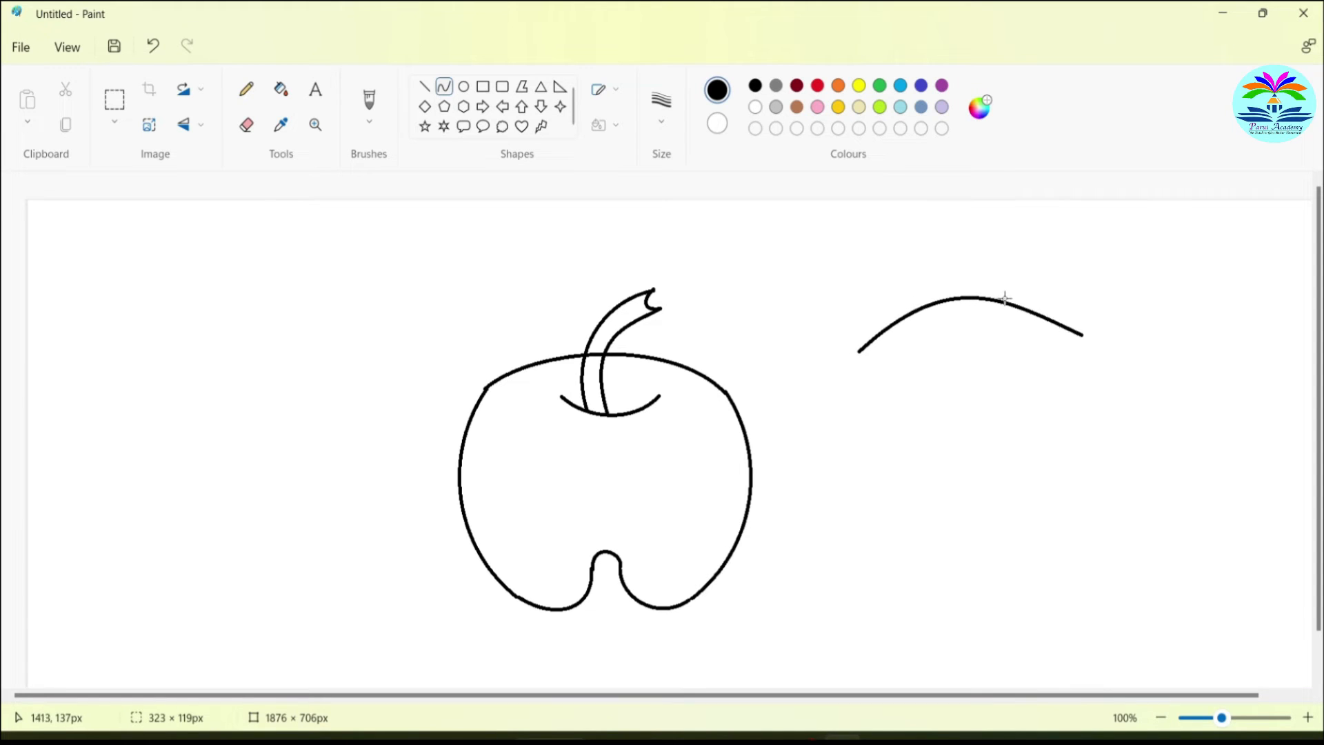
pyautogui.click(836, 402)
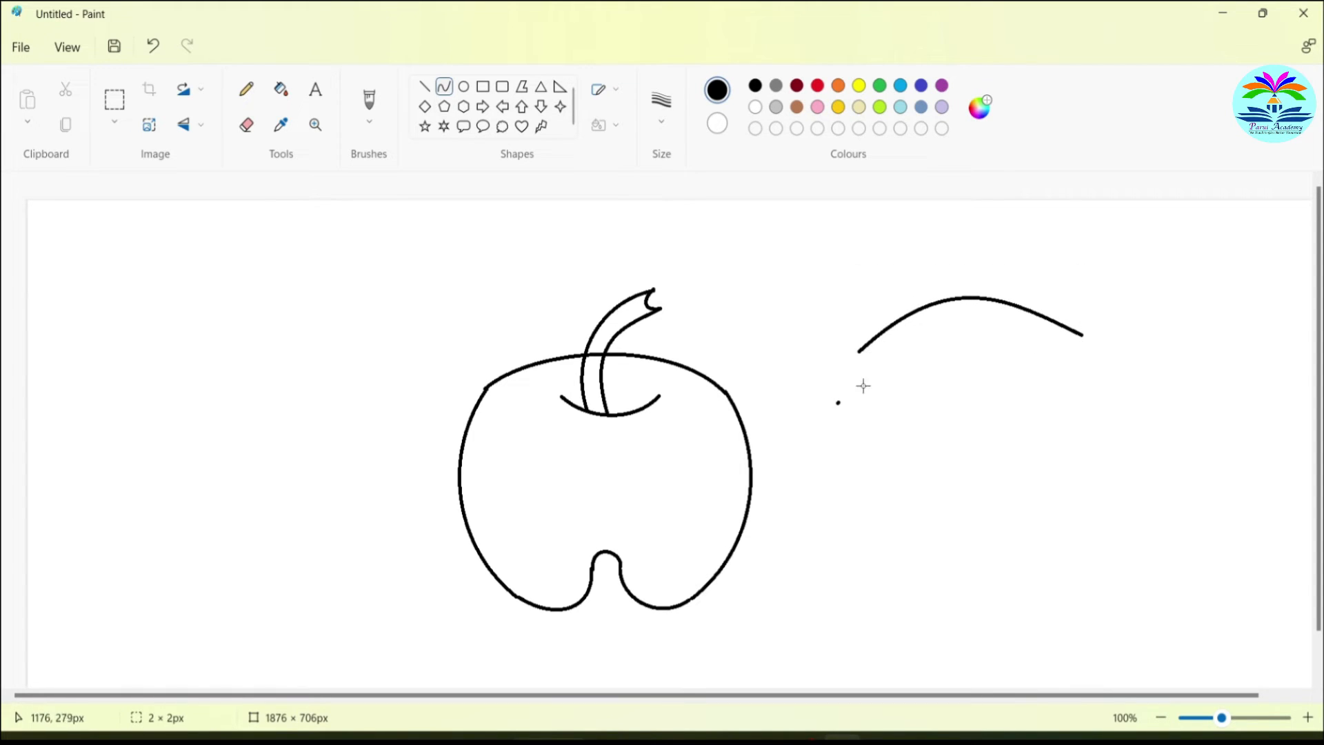
pyautogui.click(758, 366)
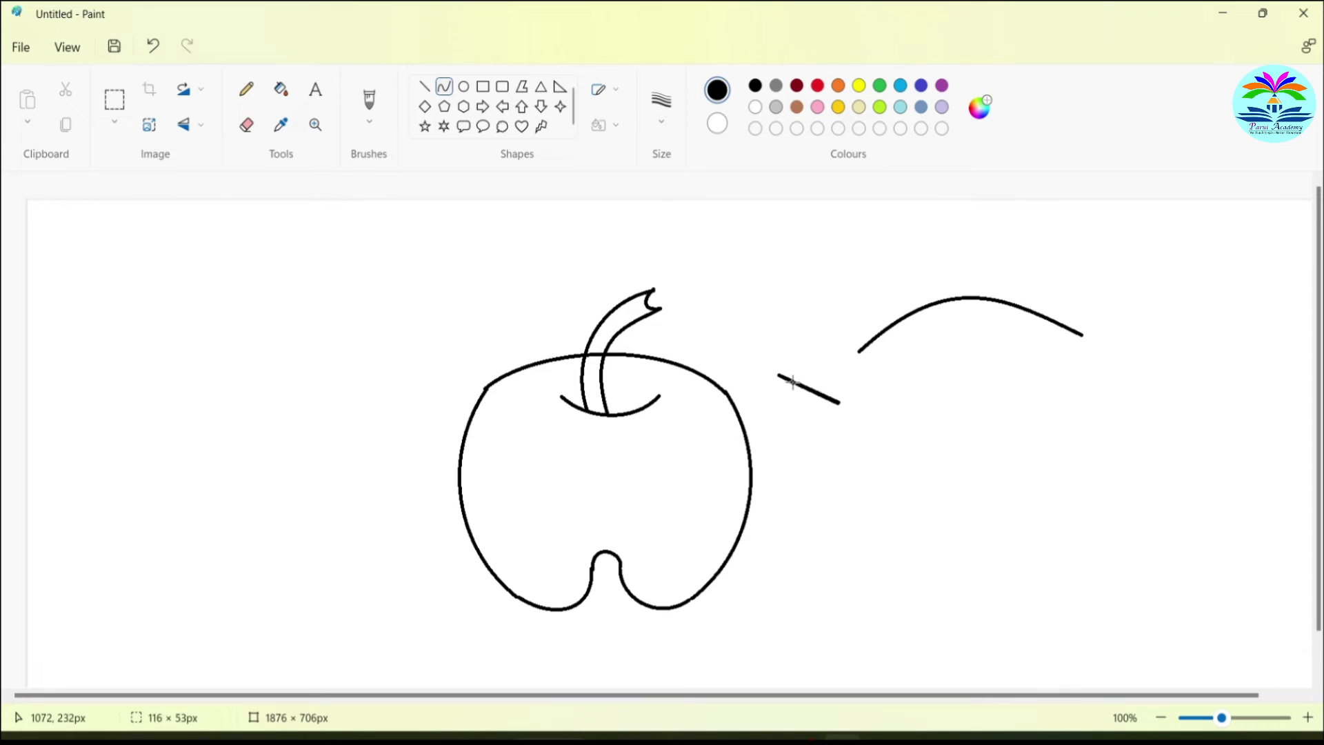
pyautogui.click(839, 446)
pyautogui.press('Delete')
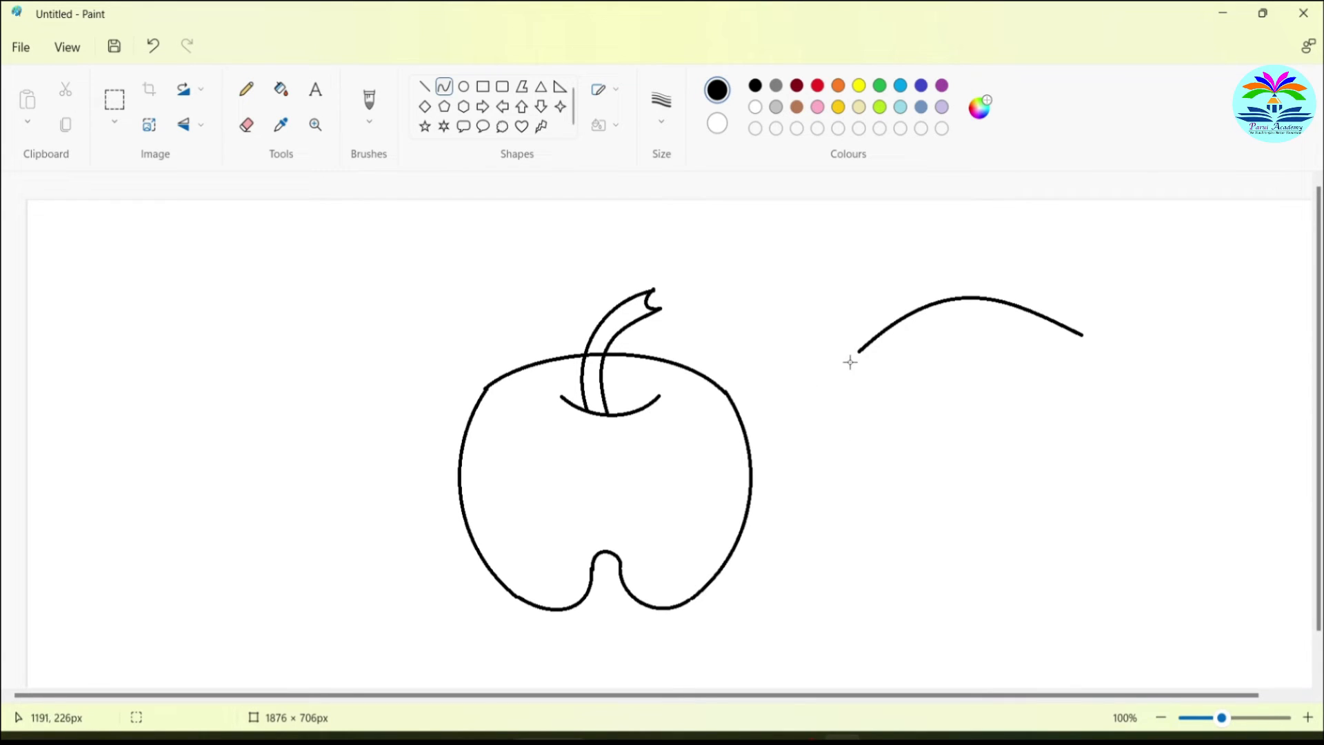
# Complete the leaf with a downward-bowed lower edge and a straight midrib line joining its two tips
pyautogui.moveTo(859, 353); pyautogui.dragTo(1085, 336)
pyautogui.moveTo(940, 400); pyautogui.dragTo(976, 397)
pyautogui.click(425, 86)
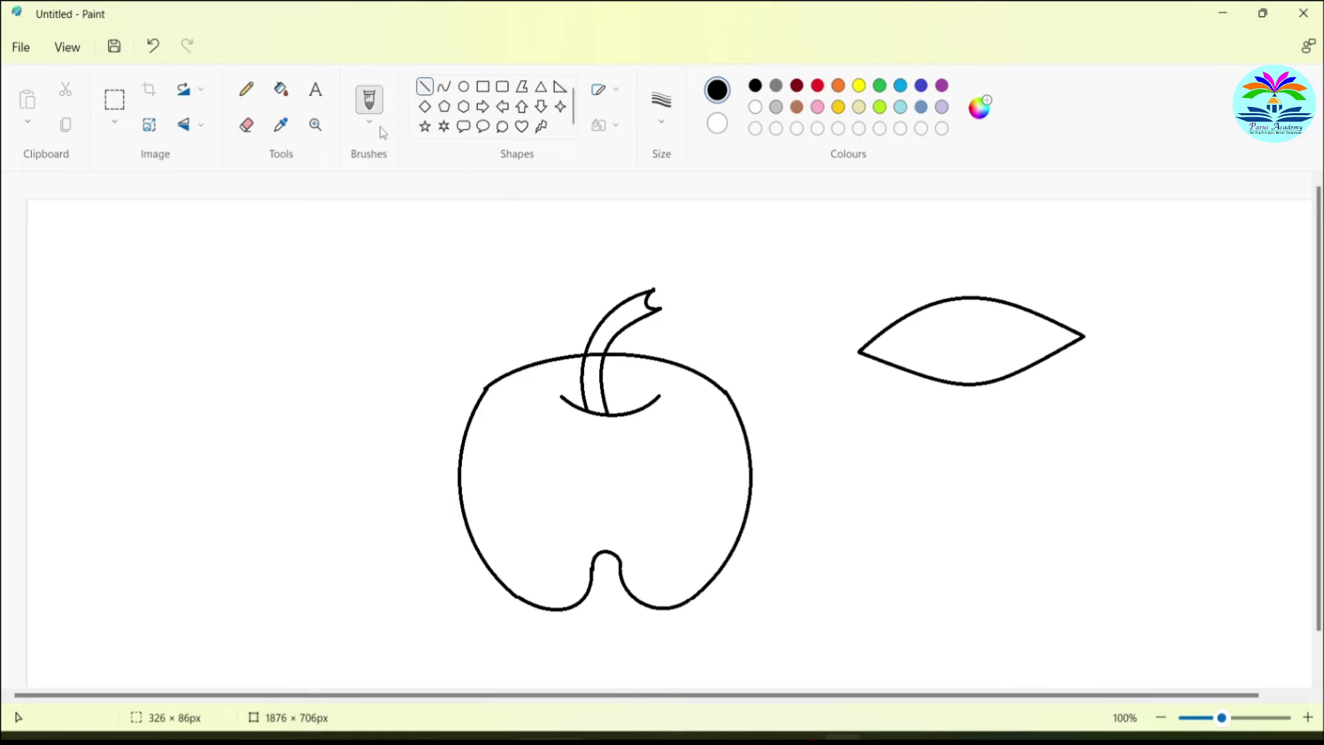
pyautogui.moveTo(859, 351); pyautogui.dragTo(1081, 336)
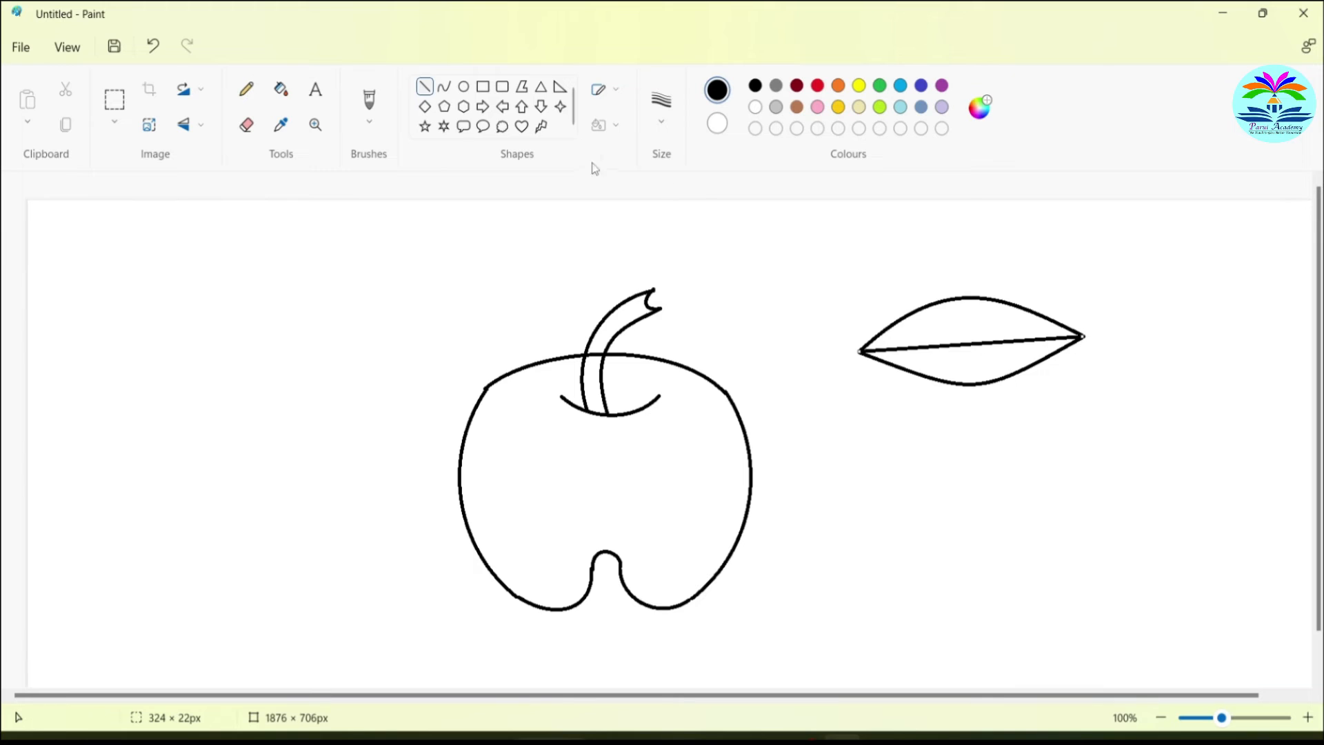
# Add four short curved veins to the leaf, two above and two below the midrib
pyautogui.click(444, 86)
pyautogui.moveTo(923, 346)
pyautogui.mouseDown()
pyautogui.moveTo(966, 308)
pyautogui.moveTo(913, 334)
pyautogui.moveTo(928, 308)
pyautogui.mouseUp()
pyautogui.moveTo(986, 343)
pyautogui.mouseDown()
pyautogui.moveTo(1009, 317)
pyautogui.moveTo(976, 340)
pyautogui.moveTo(998, 312)
pyautogui.mouseUp()
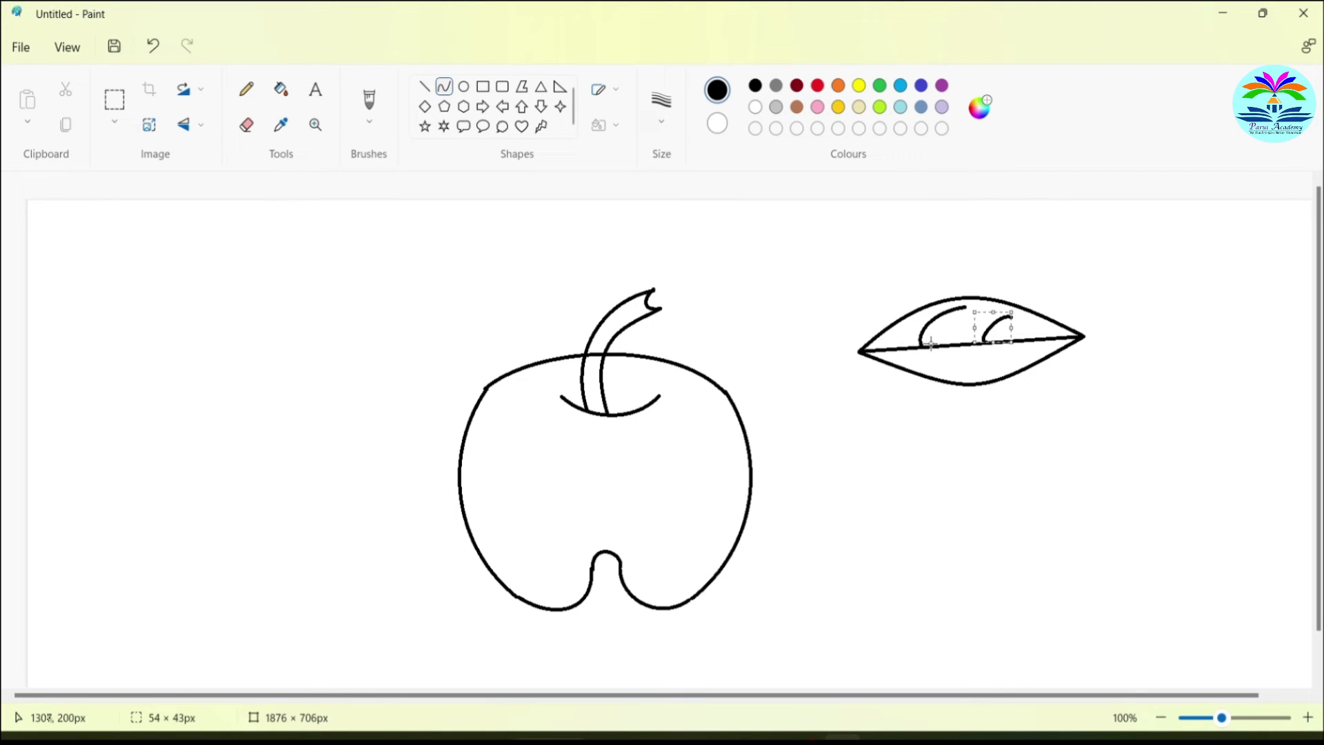
pyautogui.moveTo(935, 344)
pyautogui.mouseDown()
pyautogui.moveTo(979, 379)
pyautogui.moveTo(937, 363)
pyautogui.mouseUp()
pyautogui.click(956, 373)
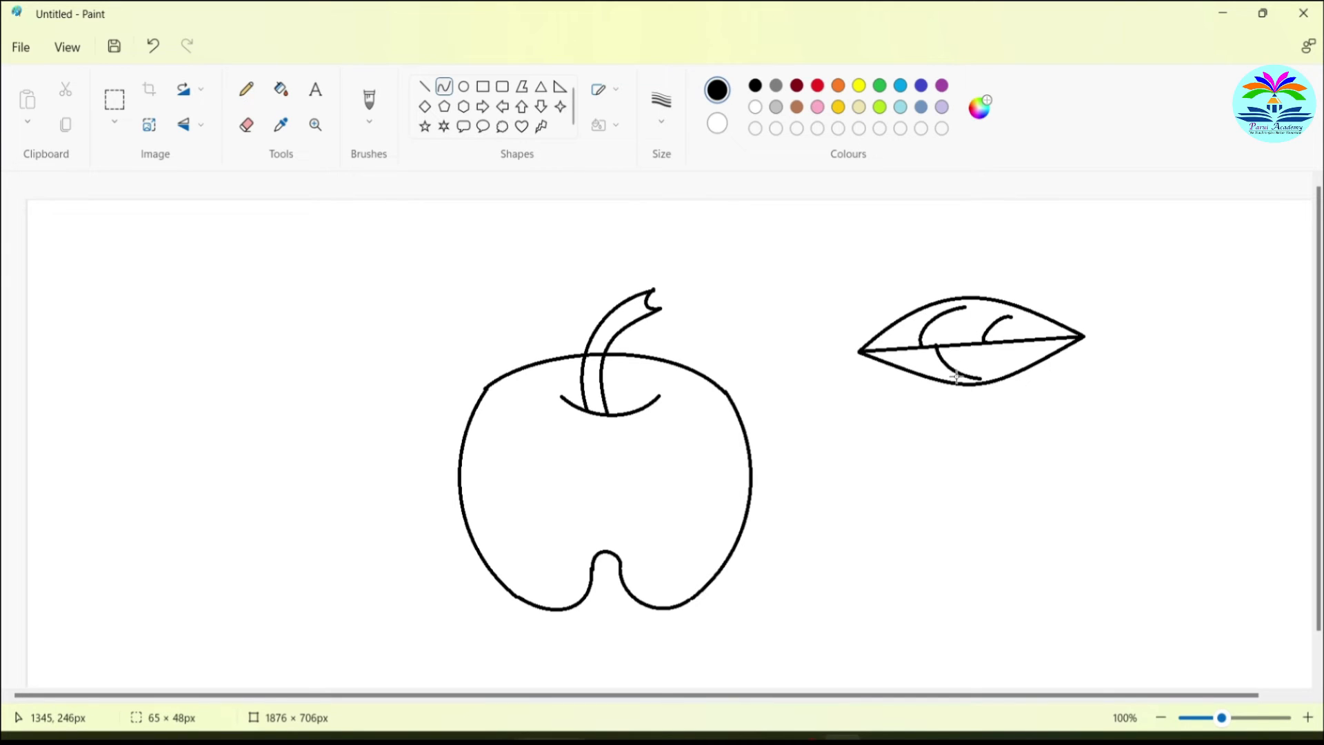
pyautogui.moveTo(999, 342); pyautogui.dragTo(1020, 355)
pyautogui.click(990, 352)
pyautogui.click(1004, 362)
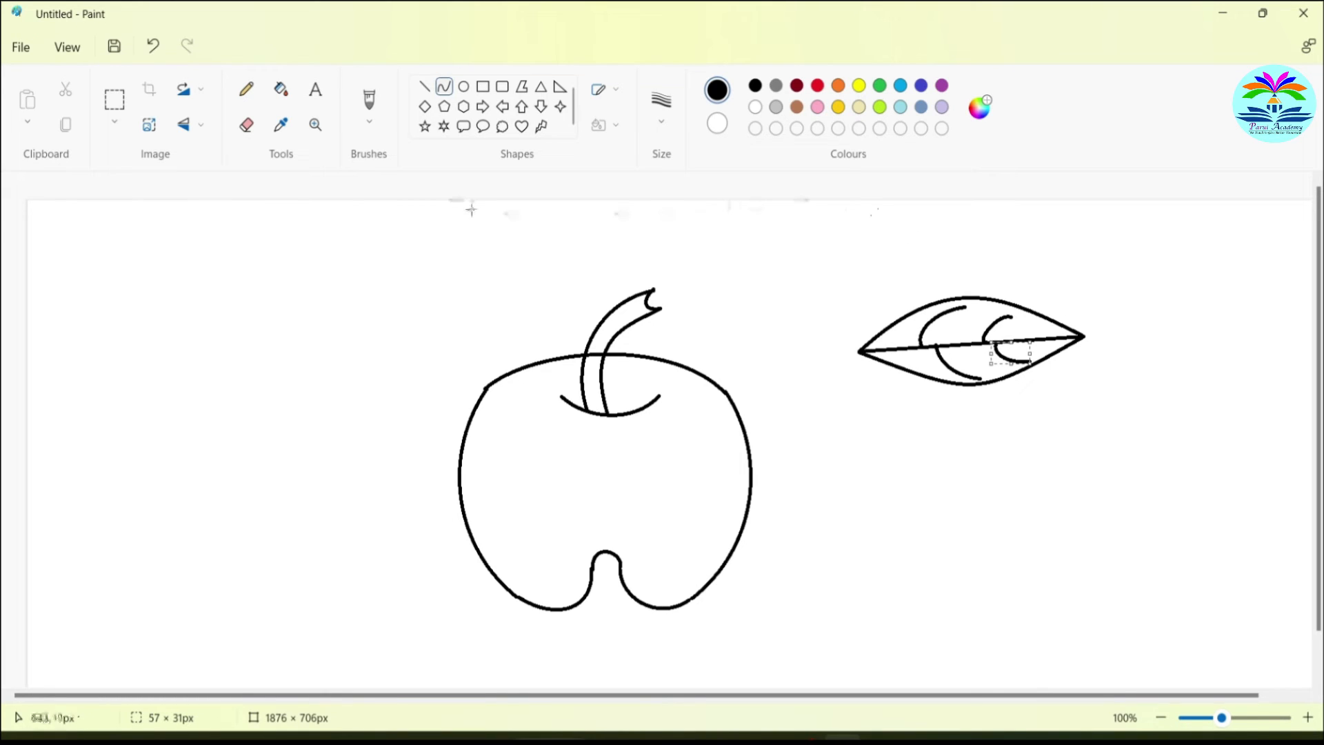
# Reduce the eraser size and erase the part of the apple's top outline that crosses the inside of the stem
pyautogui.click(315, 124)
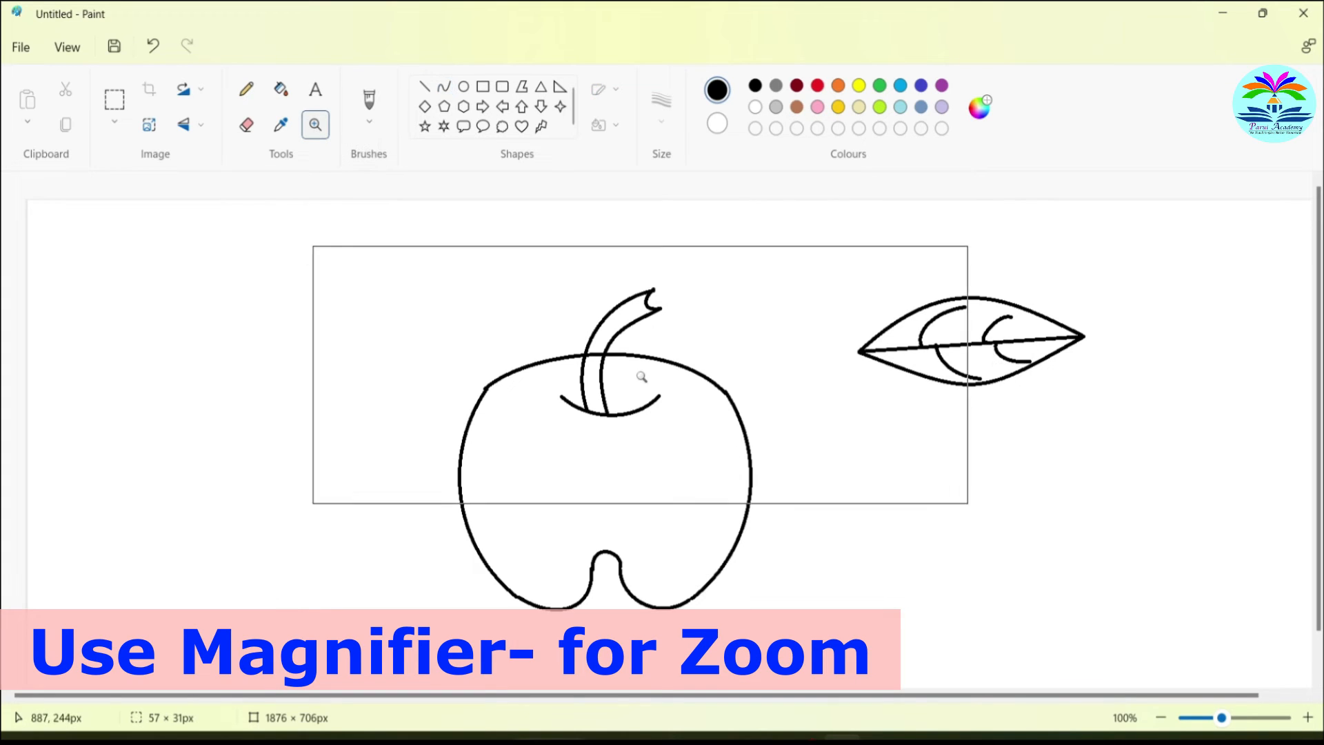
pyautogui.click(633, 395)
pyautogui.click(634, 395)
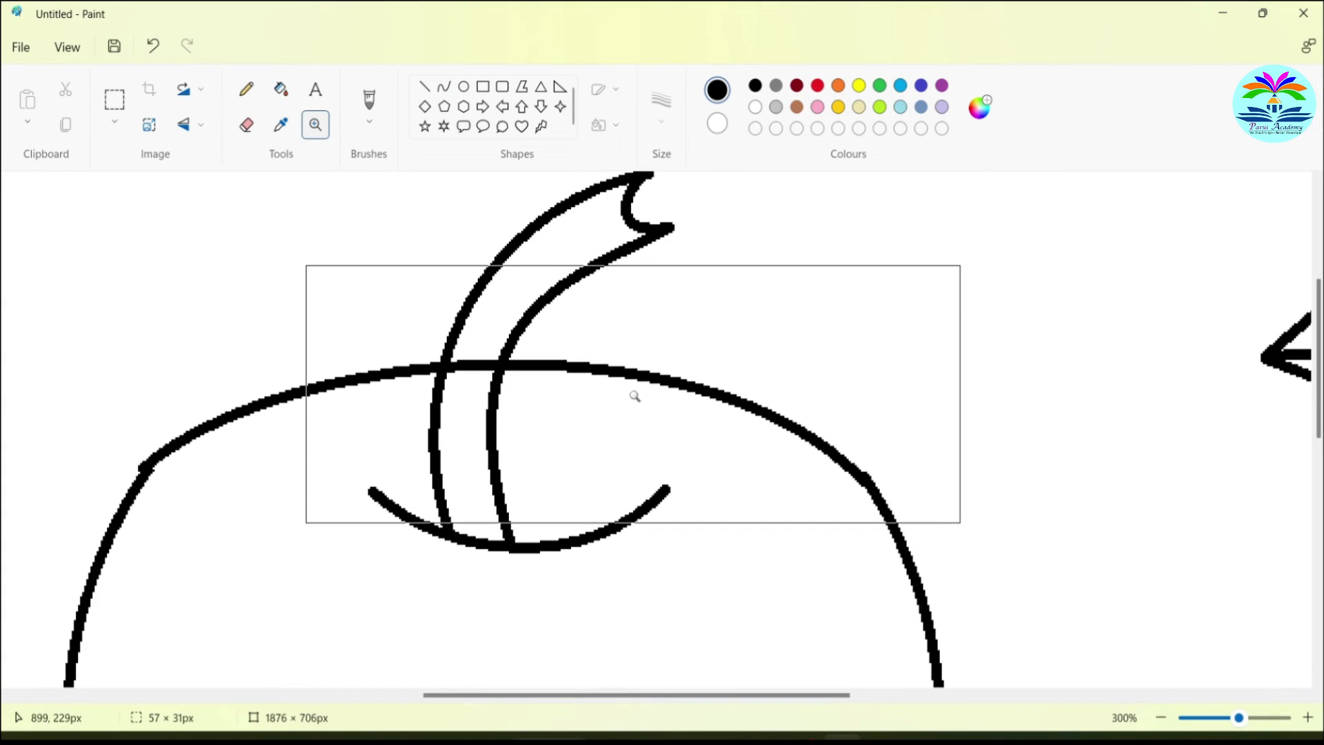
pyautogui.click(246, 125)
pyautogui.click(461, 376)
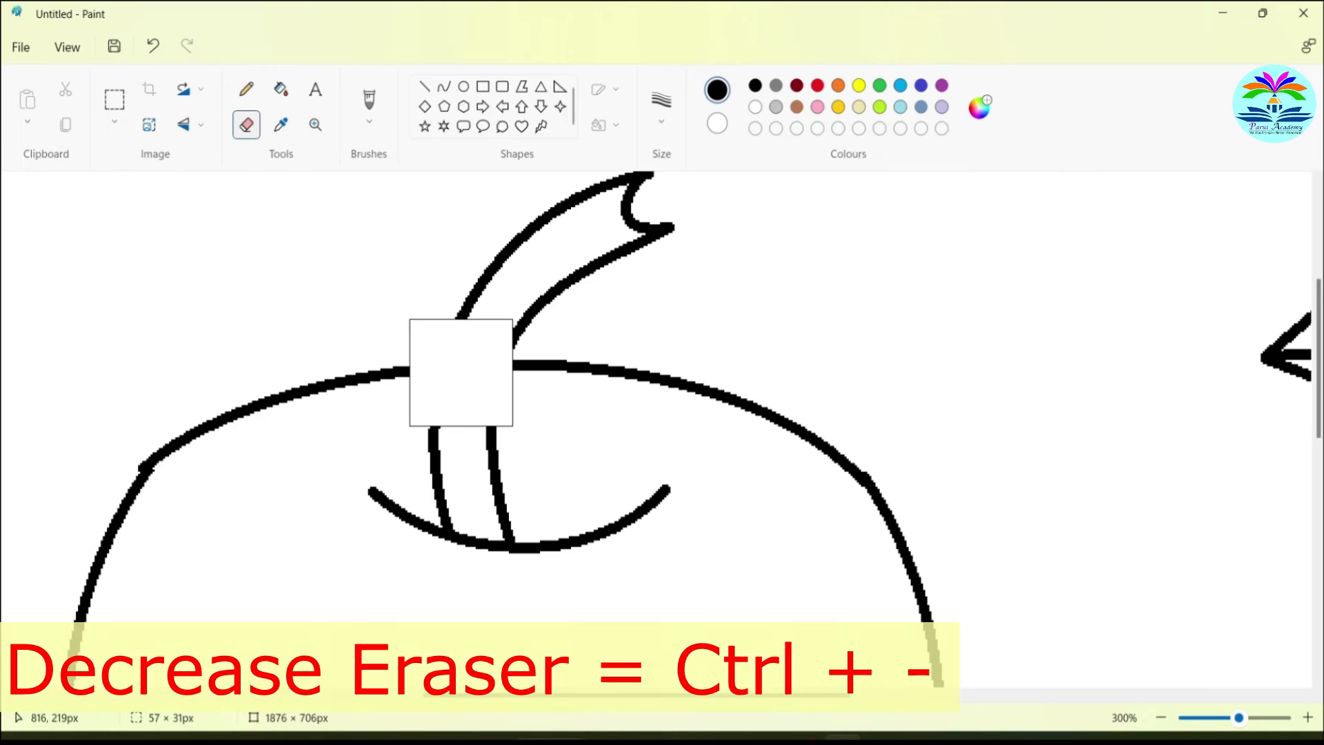
pyautogui.hotkey('ctrl', '-')
pyautogui.hotkey('ctrl', '-')
pyautogui.hotkey('ctrl', '-')
pyautogui.hotkey('ctrl', '-')
pyautogui.hotkey('ctrl', '-')
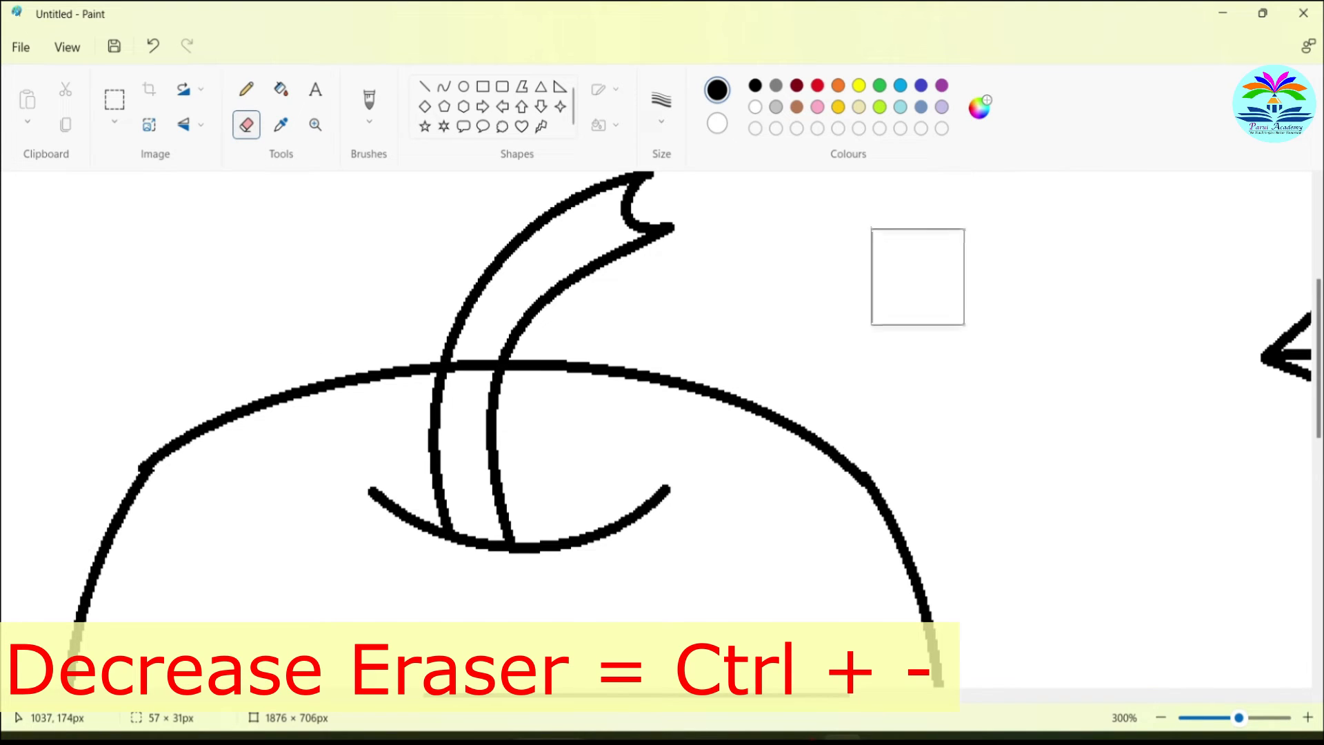
pyautogui.hotkey('ctrl', '-')
pyautogui.hotkey('ctrl', '-')
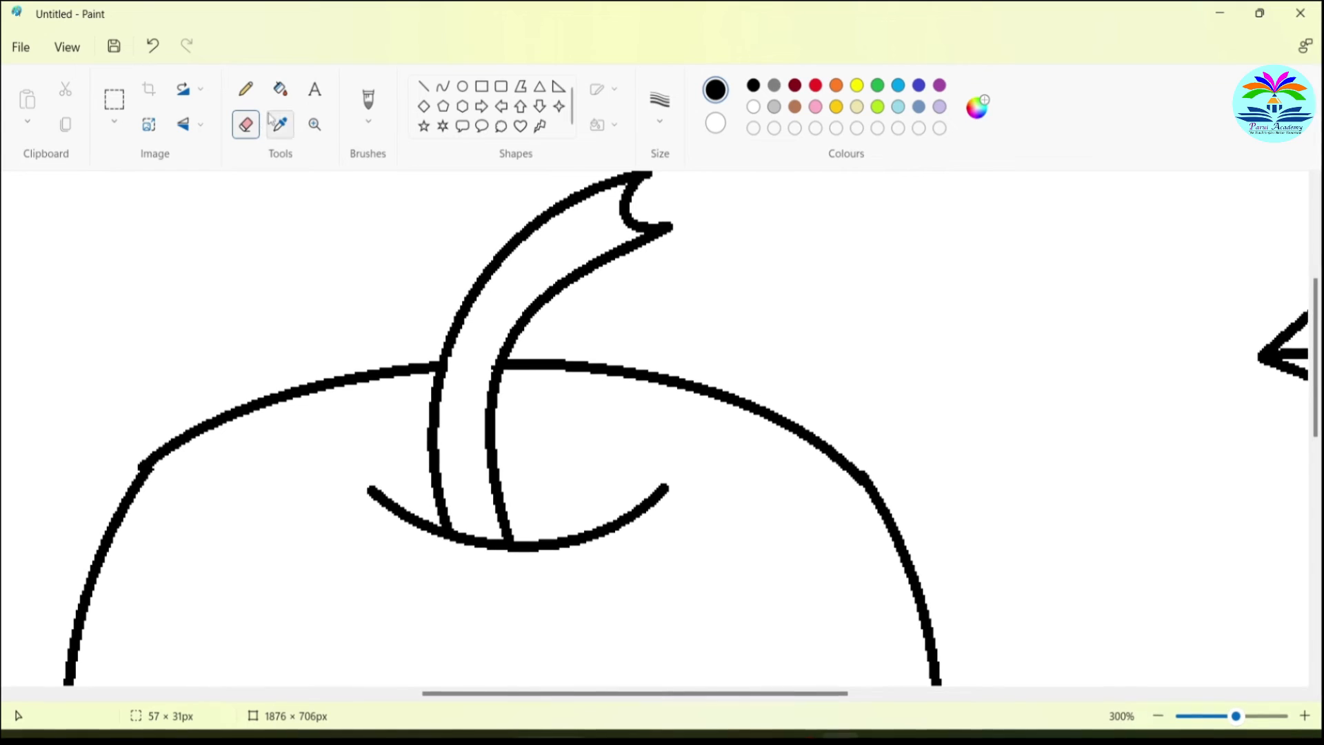
# Fill the apple's body with red
pyautogui.click(314, 125)
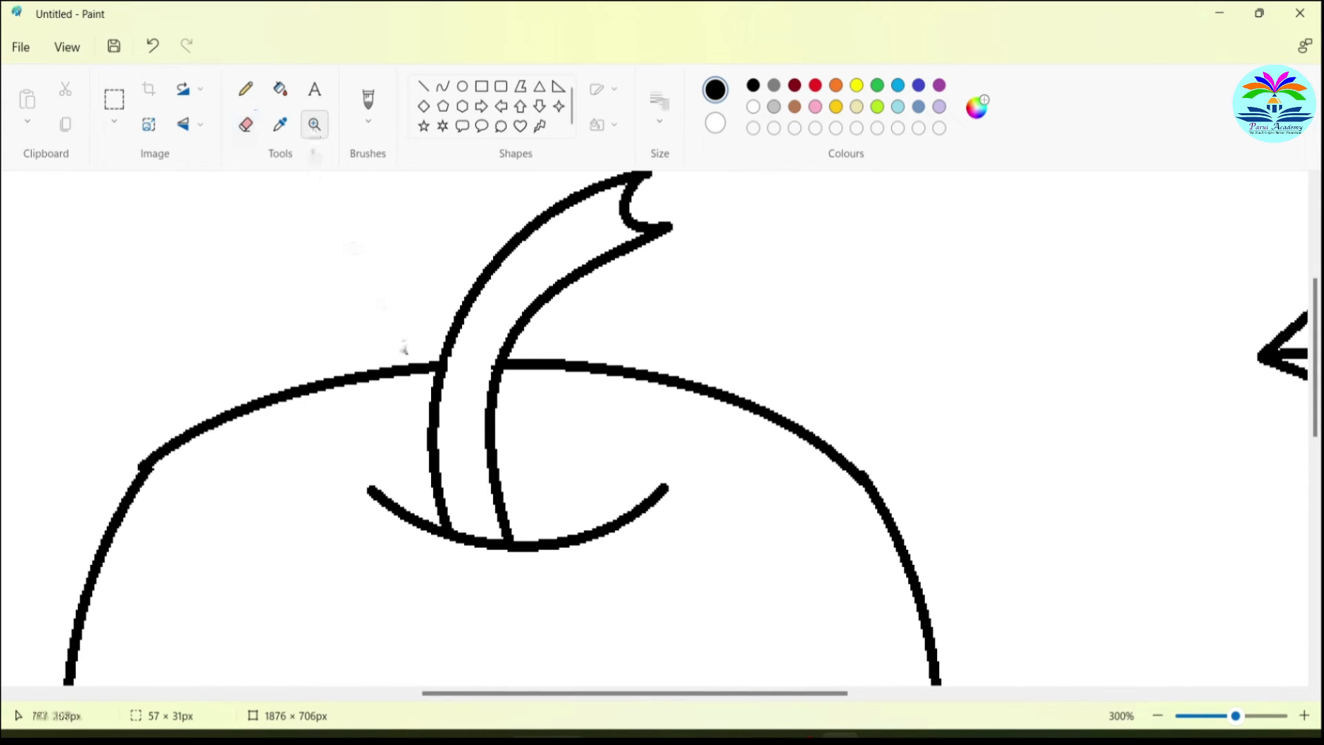
pyautogui.rightClick(475, 422)
pyautogui.rightClick(477, 424)
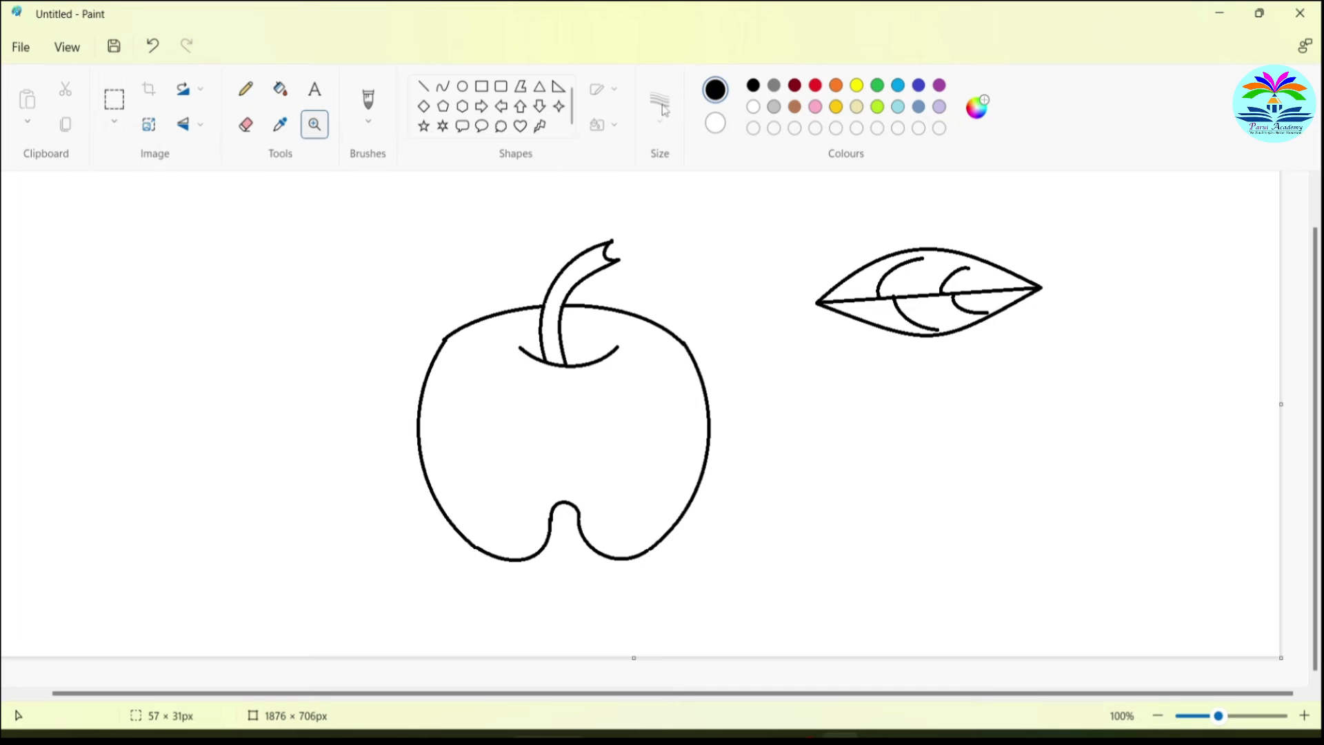
pyautogui.click(286, 95)
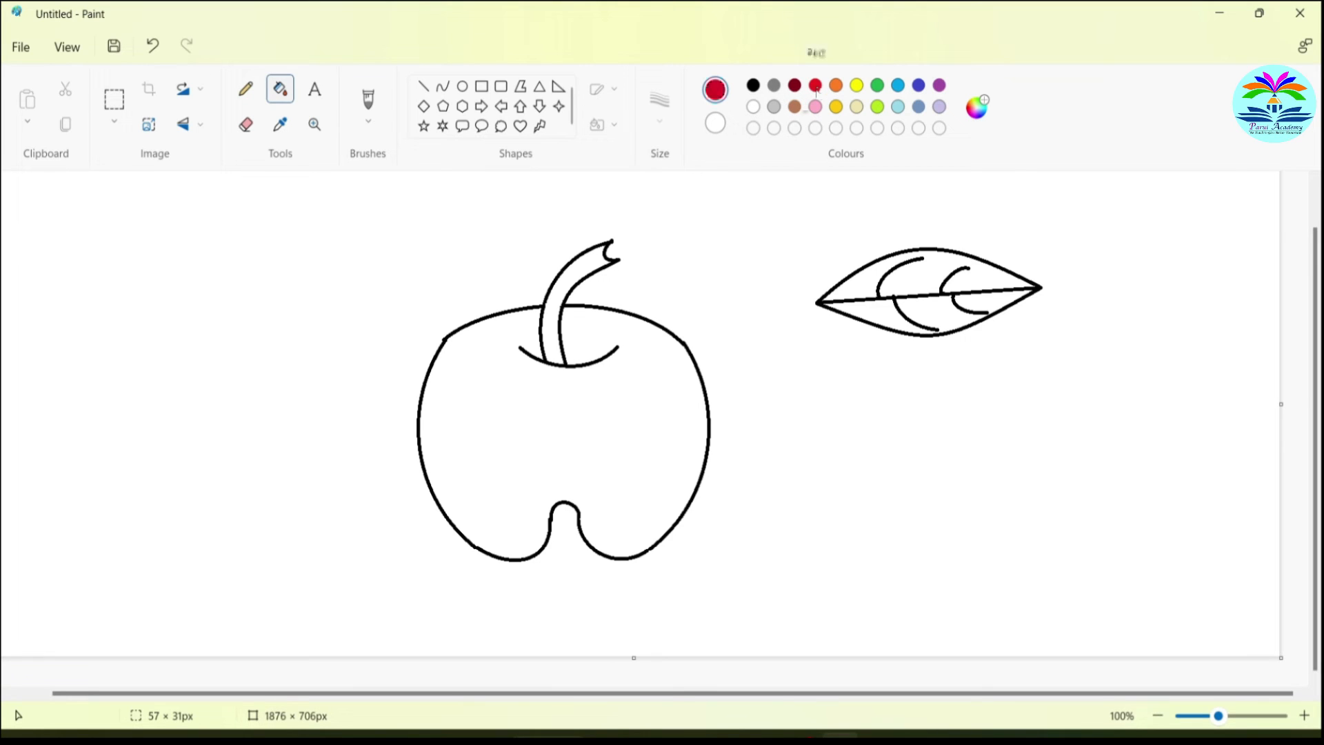
pyautogui.click(650, 394)
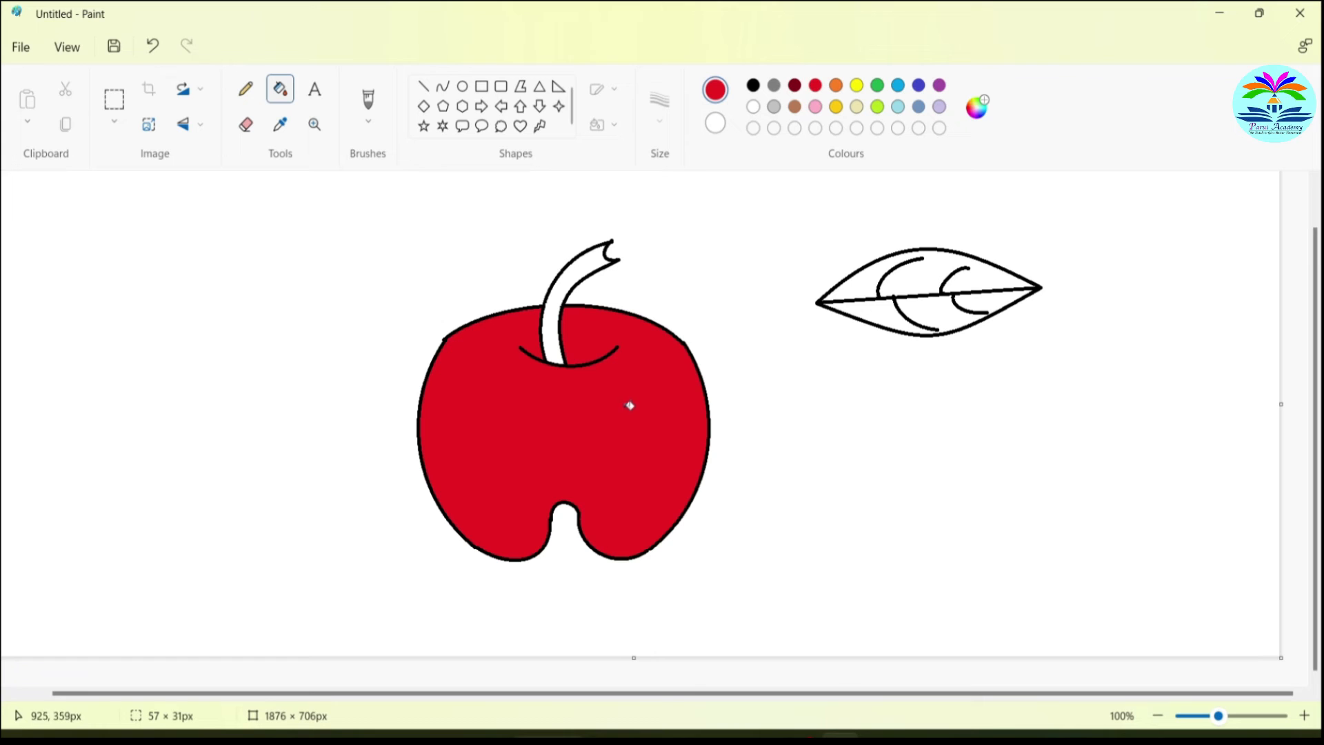
# Mix a custom green with RGB 18, 224, 7 and fill the leaf's upper and lower halves with it
pyautogui.click(976, 109)
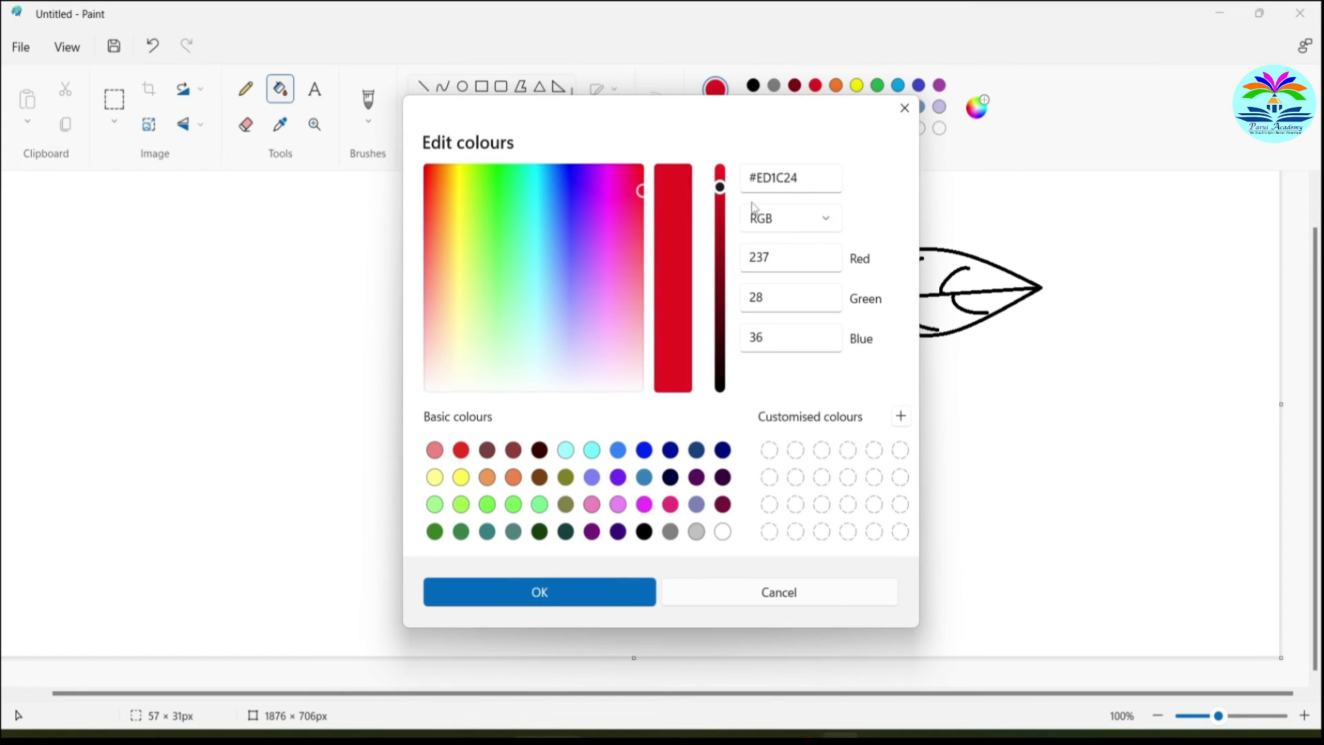
pyautogui.moveTo(510, 180); pyautogui.dragTo(497, 173)
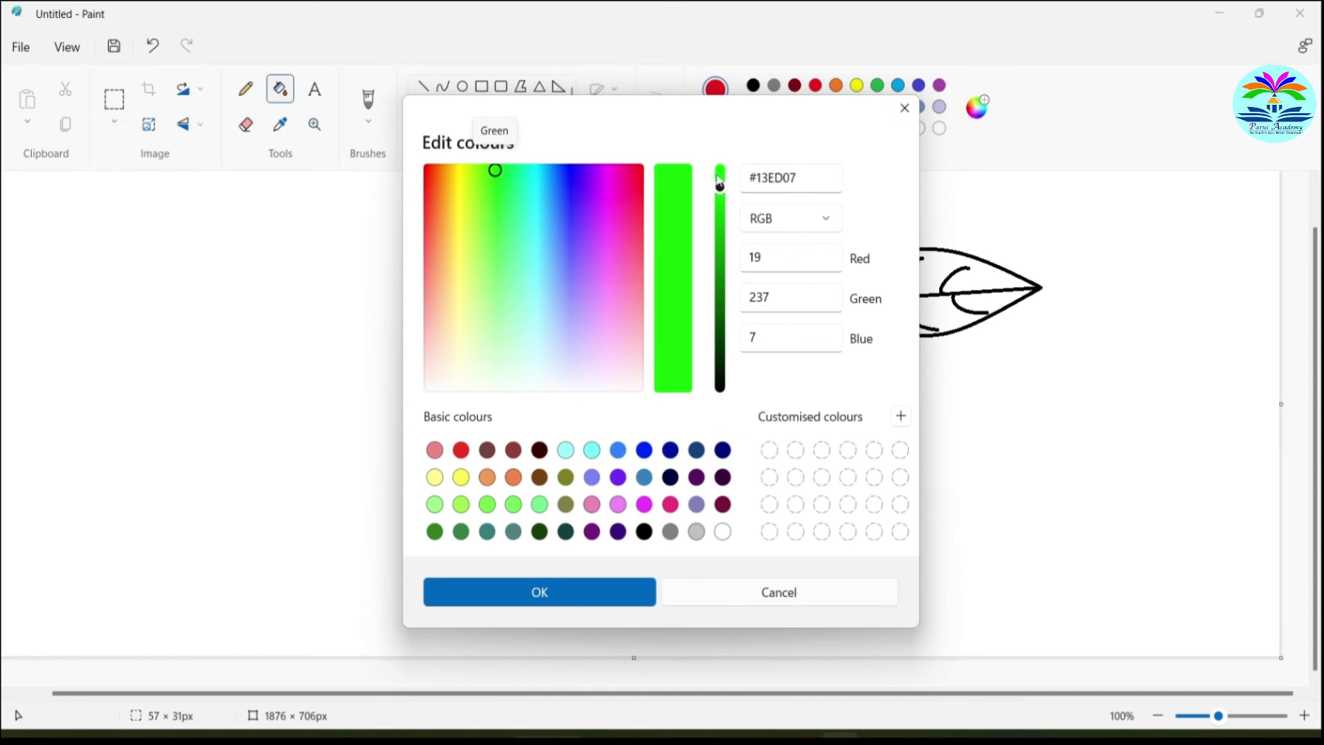
pyautogui.moveTo(724, 192); pyautogui.dragTo(720, 196)
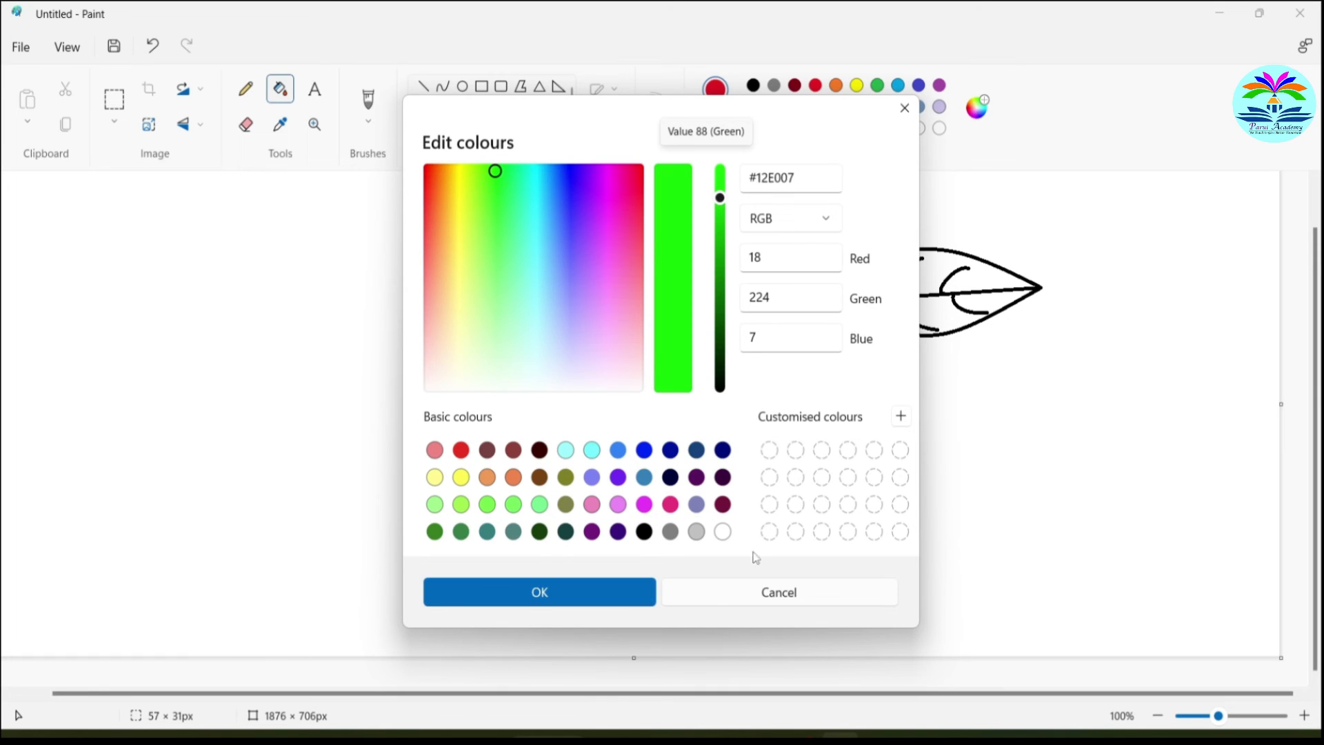
pyautogui.click(623, 595)
pyautogui.click(929, 278)
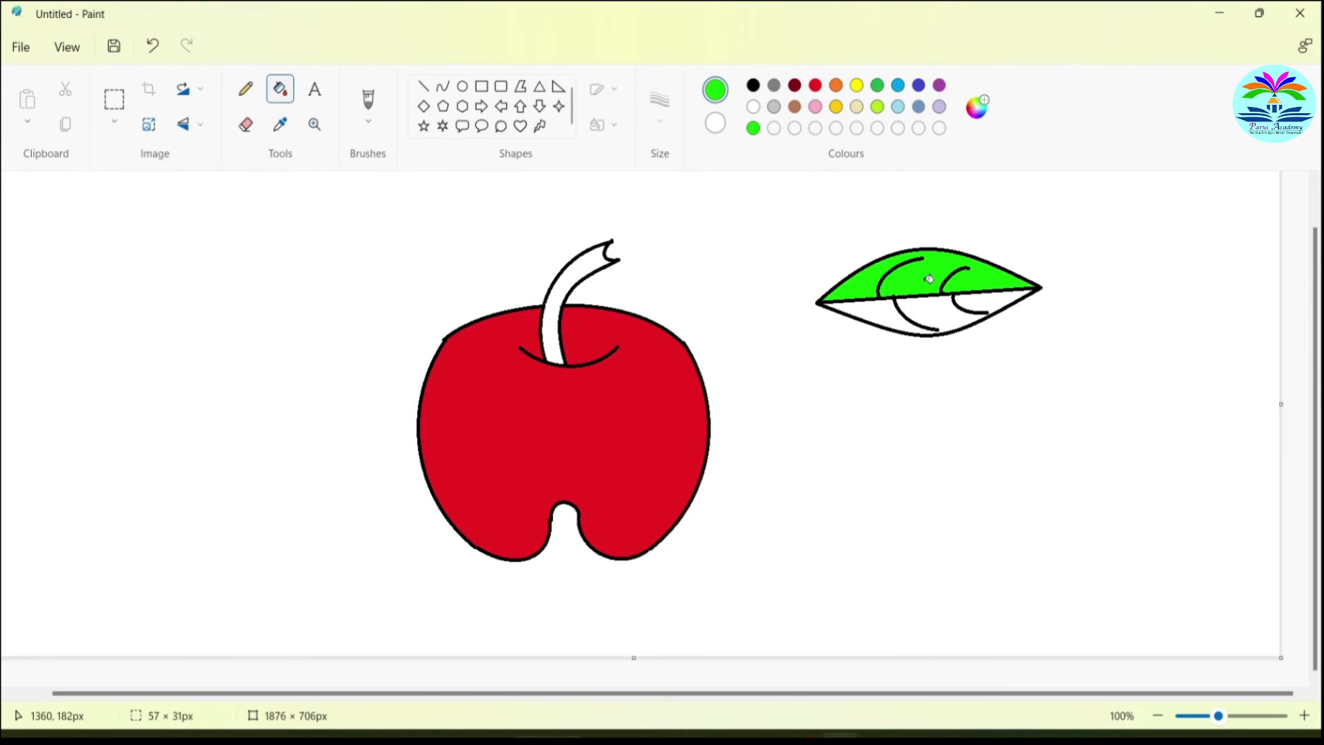
pyautogui.click(949, 313)
pyautogui.click(999, 299)
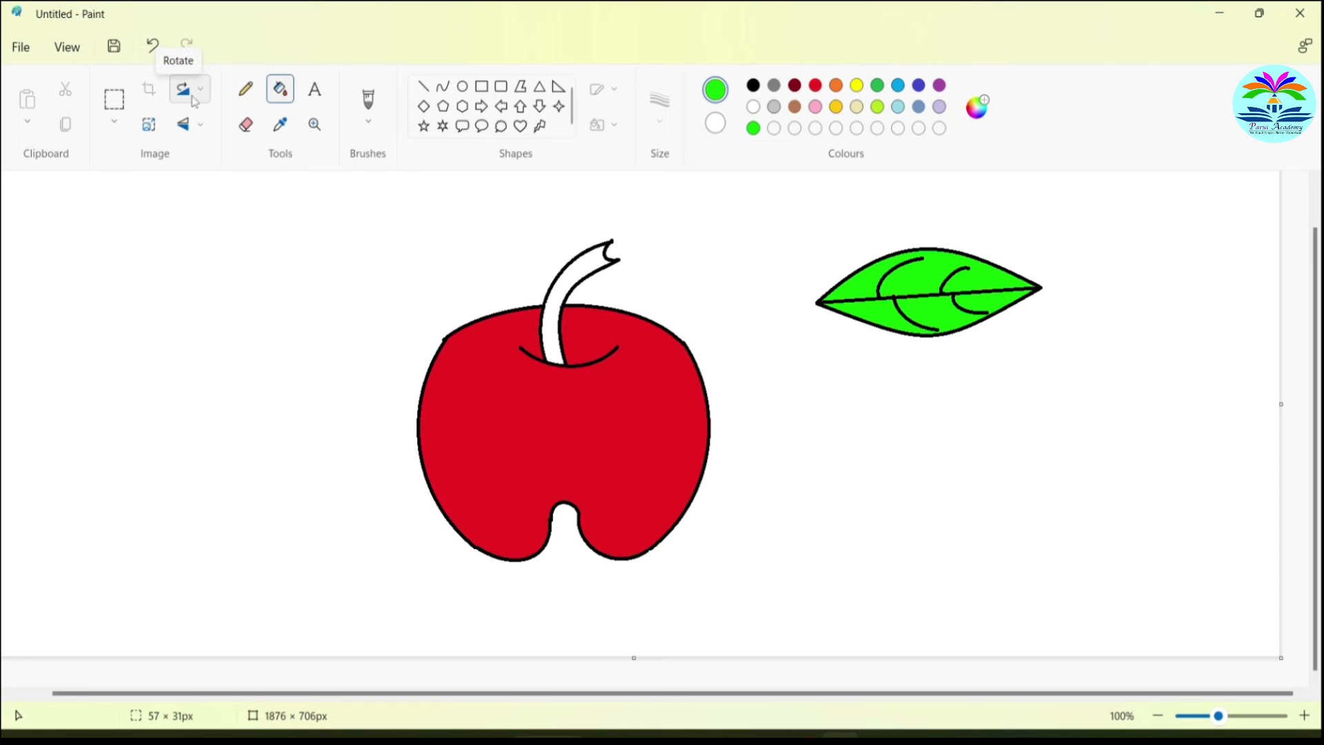
# Fill the stem with dark red and shade the apple's right edge with a dark red strip bounded by a curve about 60 × 284 px
pyautogui.click(794, 85)
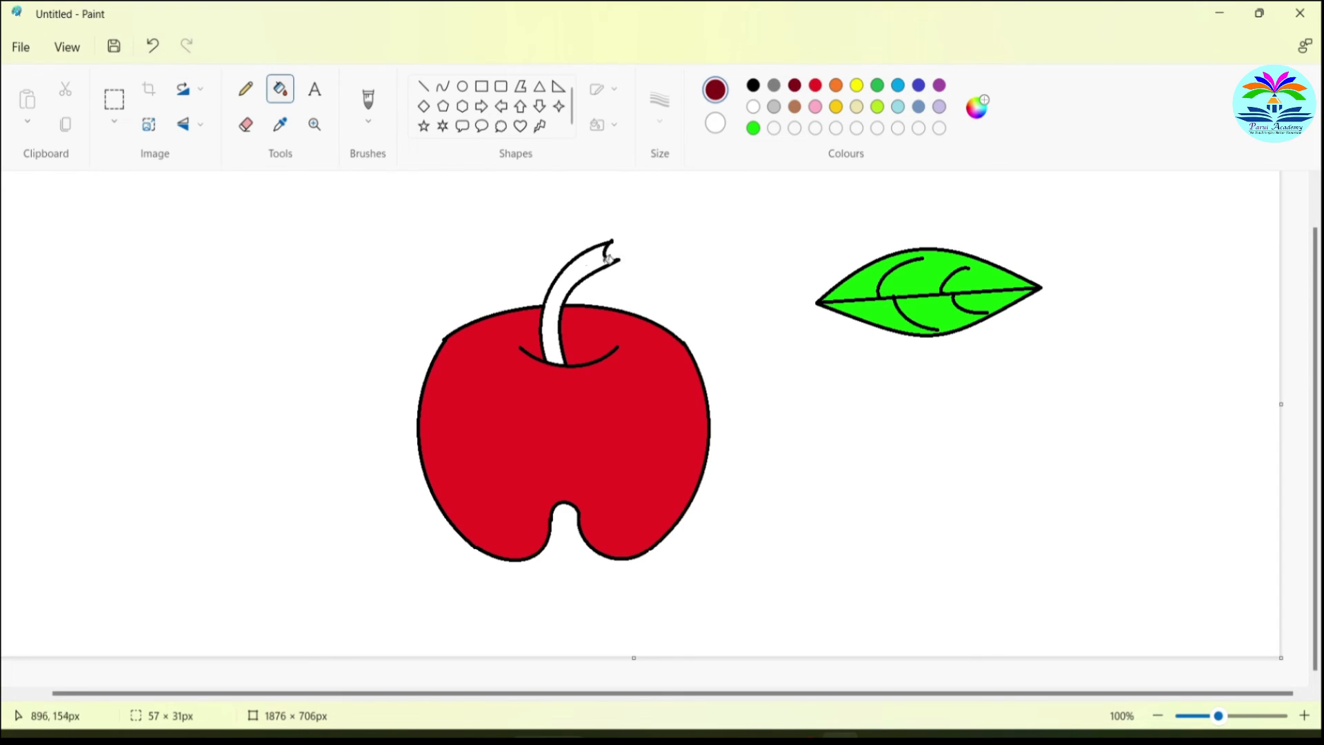
pyautogui.click(582, 260)
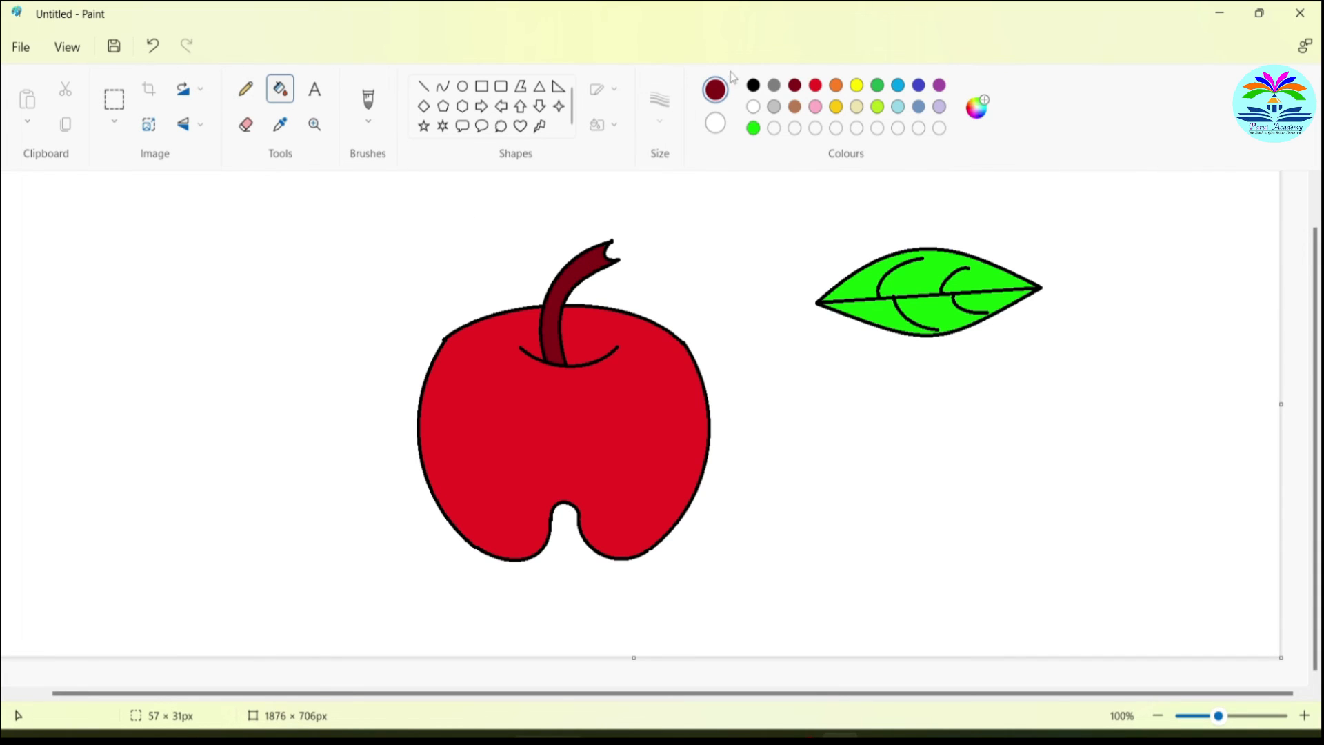
pyautogui.click(441, 87)
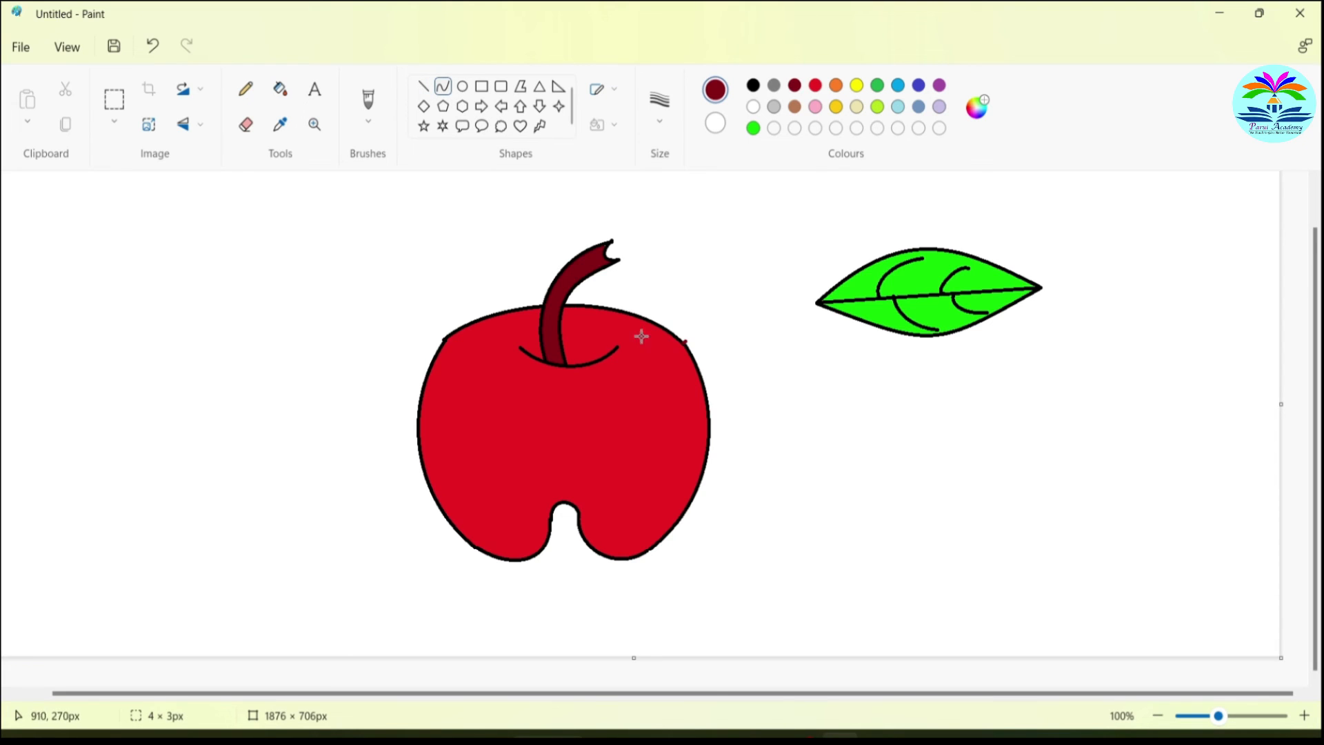
pyautogui.moveTo(683, 341); pyautogui.dragTo(653, 544)
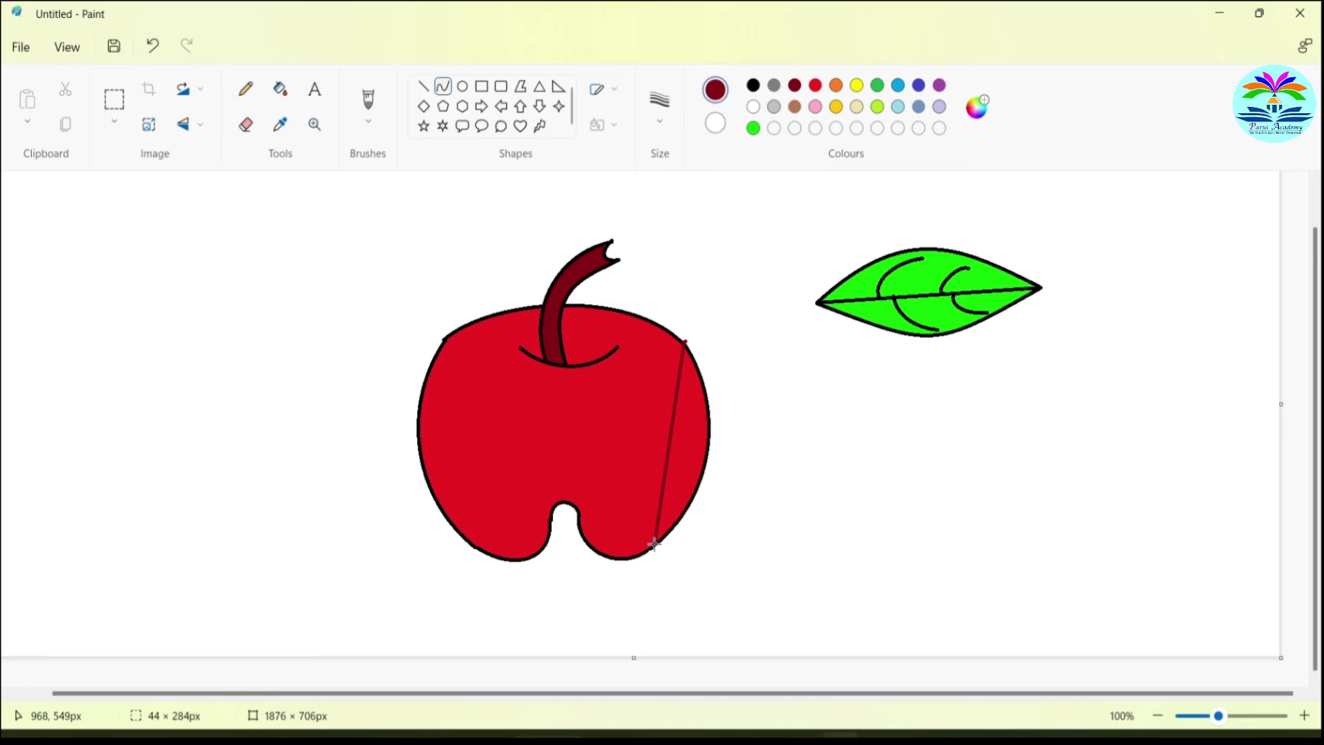
pyautogui.moveTo(707, 434); pyautogui.dragTo(694, 431)
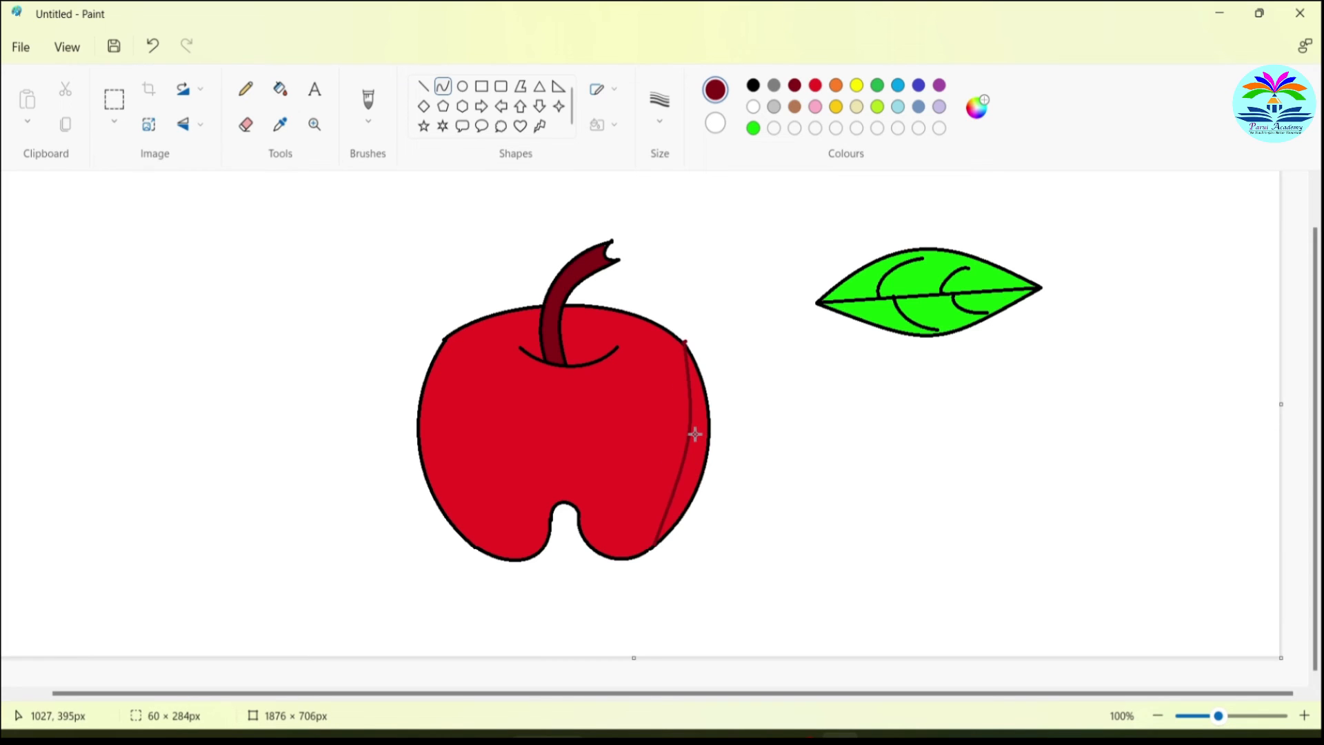
pyautogui.click(682, 506)
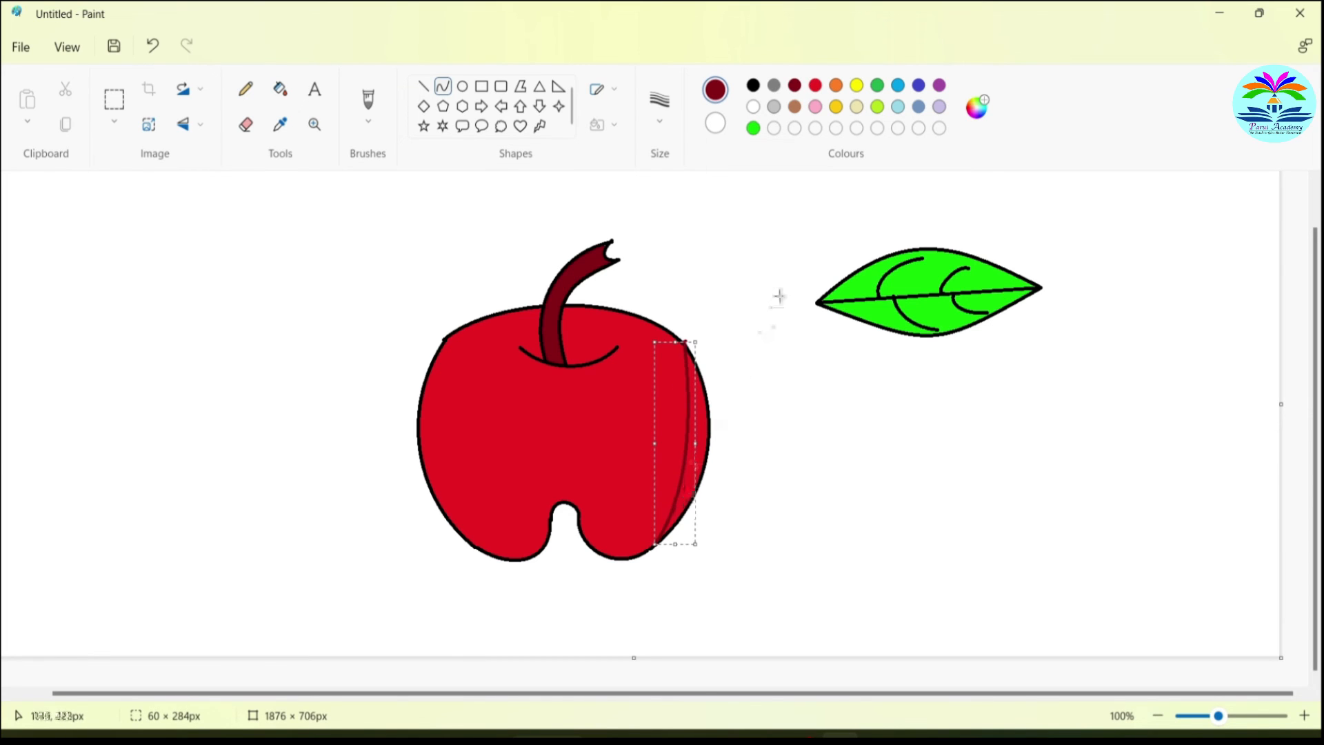
pyautogui.click(277, 96)
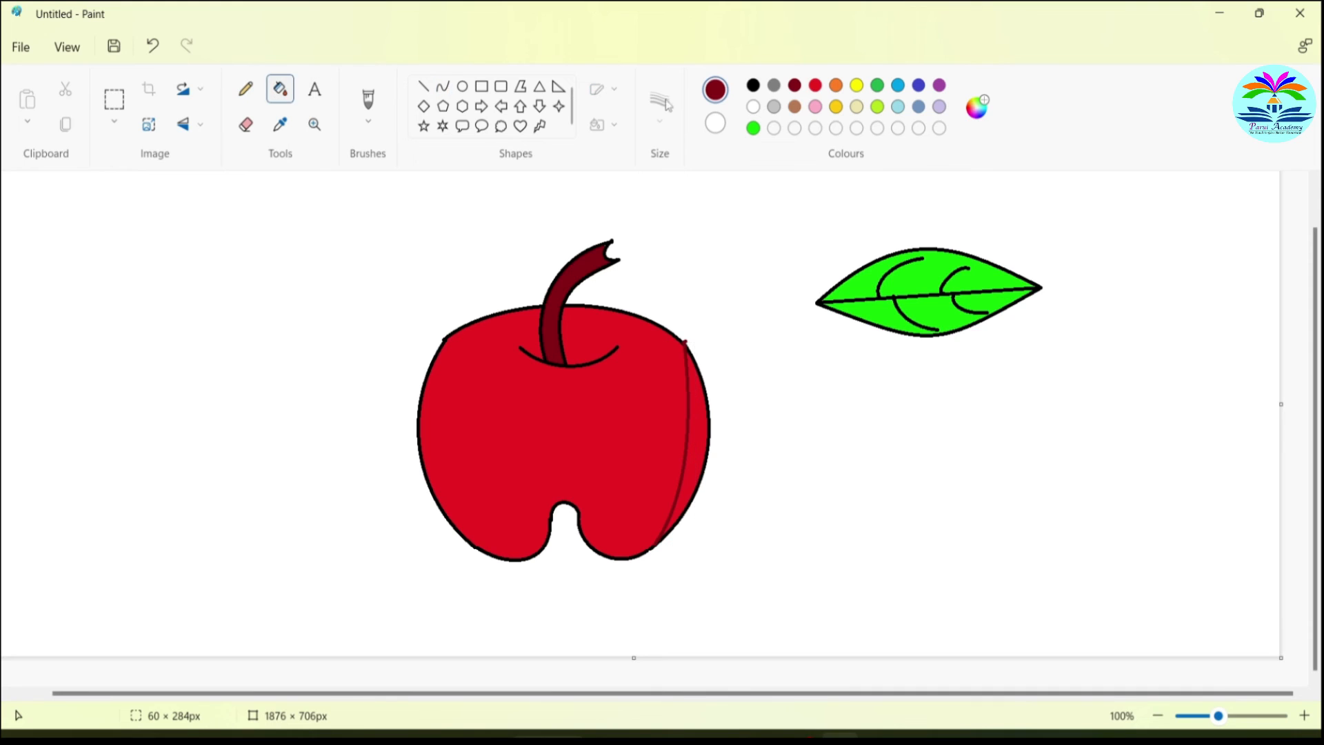
pyautogui.click(699, 447)
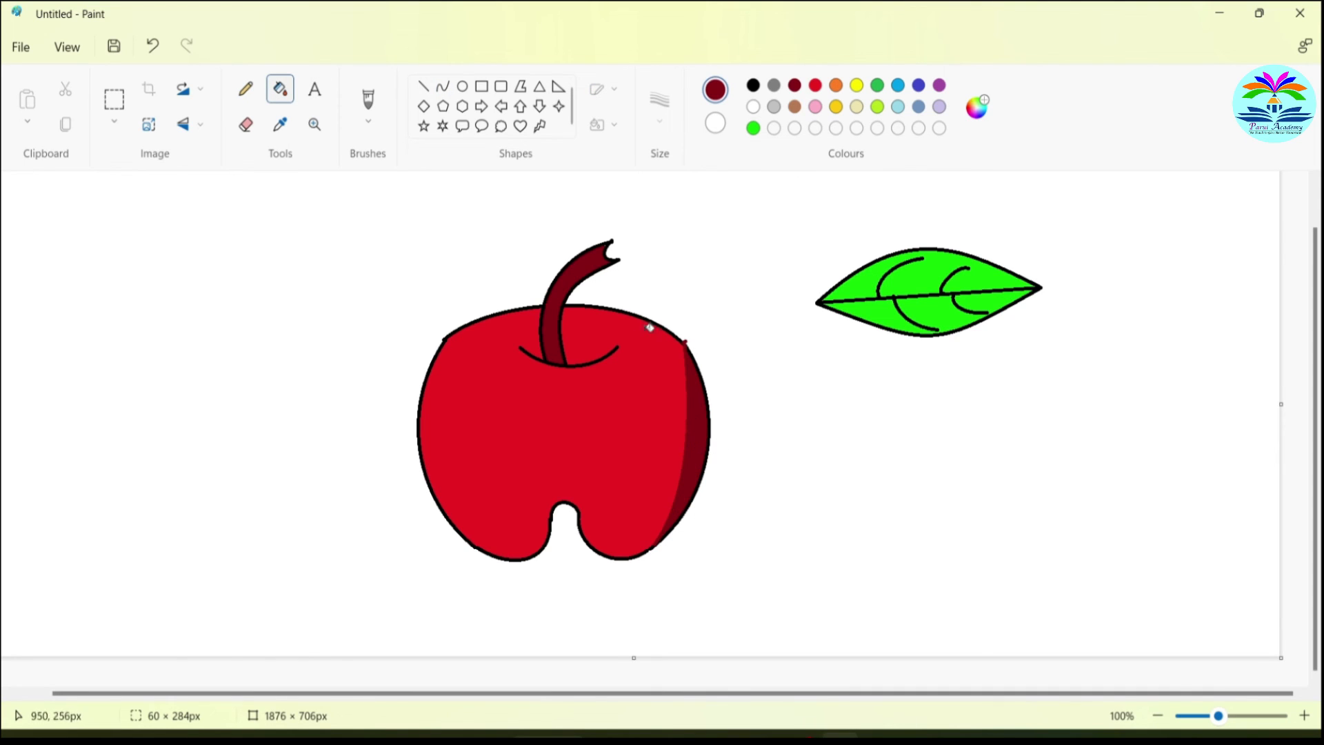
# Add a circular highlight about 76 × 79 px on the apple's upper left and fill it with the custom rose colour #F5B7B4
pyautogui.click(462, 86)
pyautogui.moveTo(461, 373); pyautogui.dragTo(519, 432)
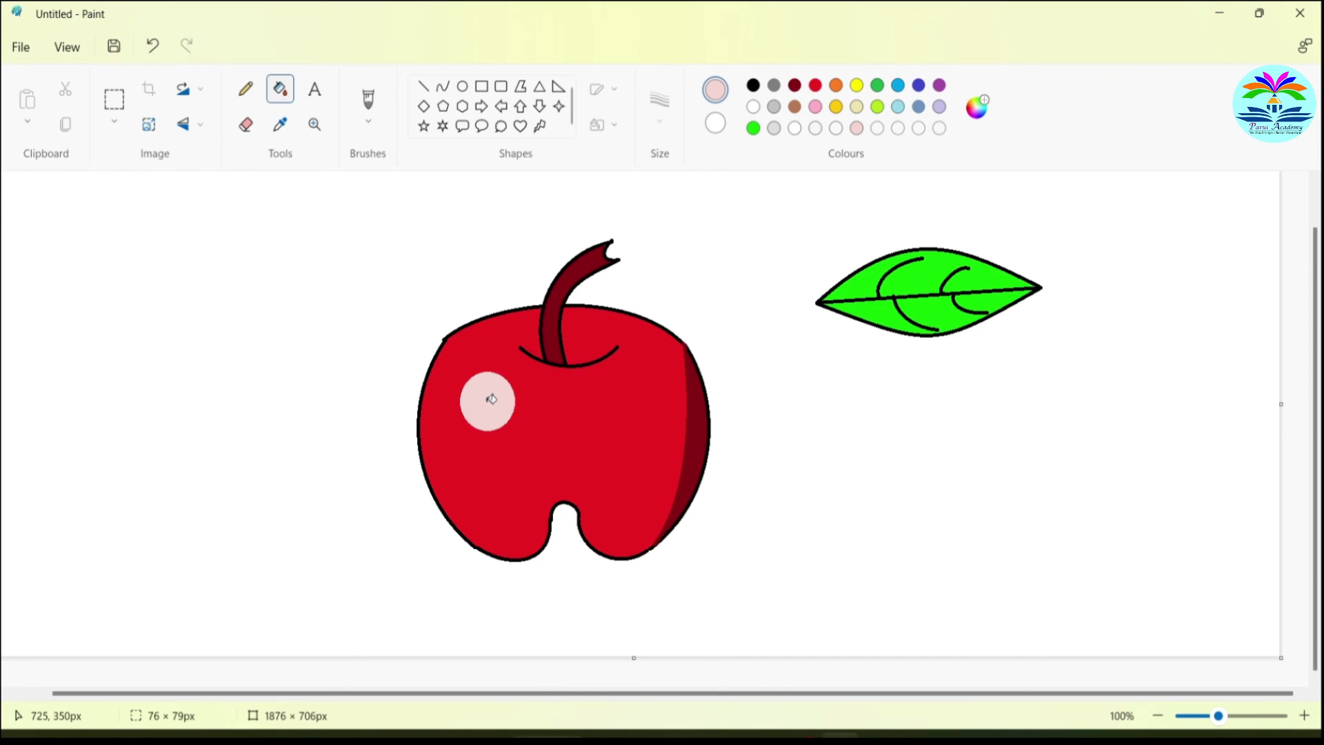
pyautogui.click(976, 107)
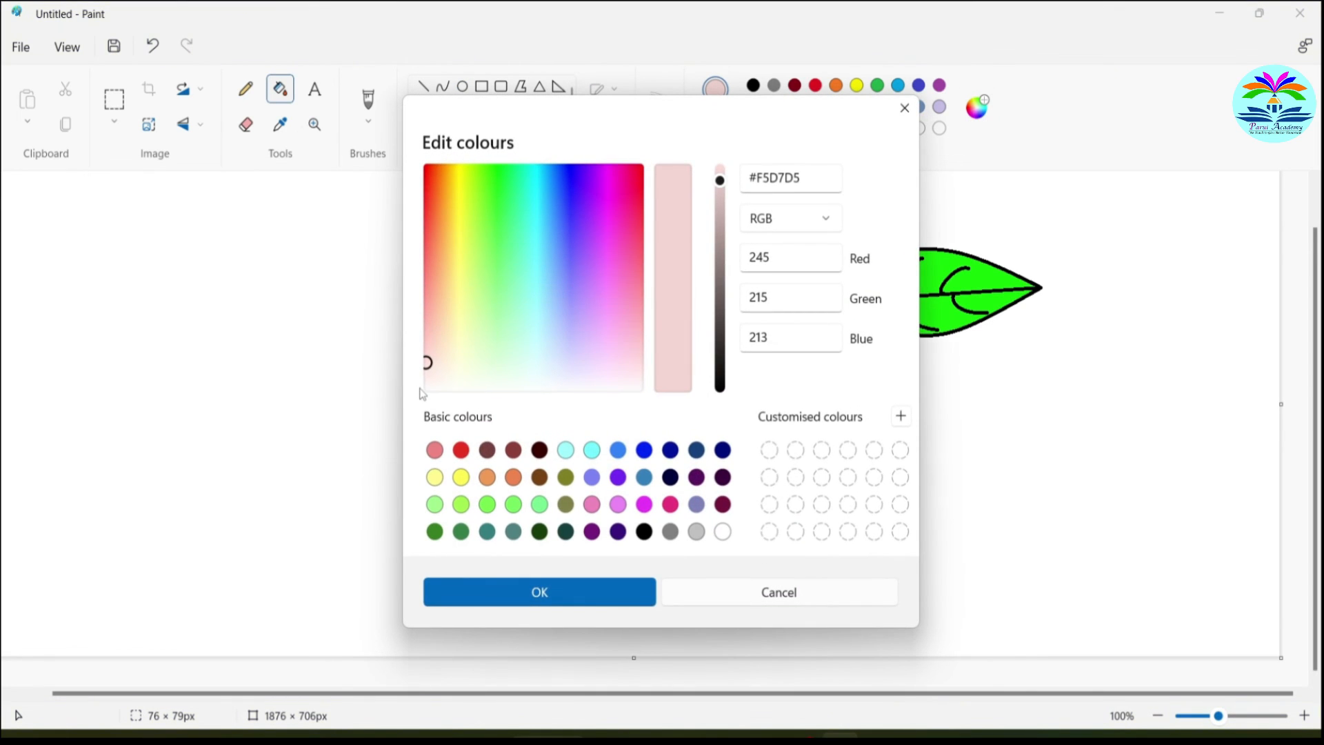
pyautogui.moveTo(423, 380); pyautogui.dragTo(428, 337)
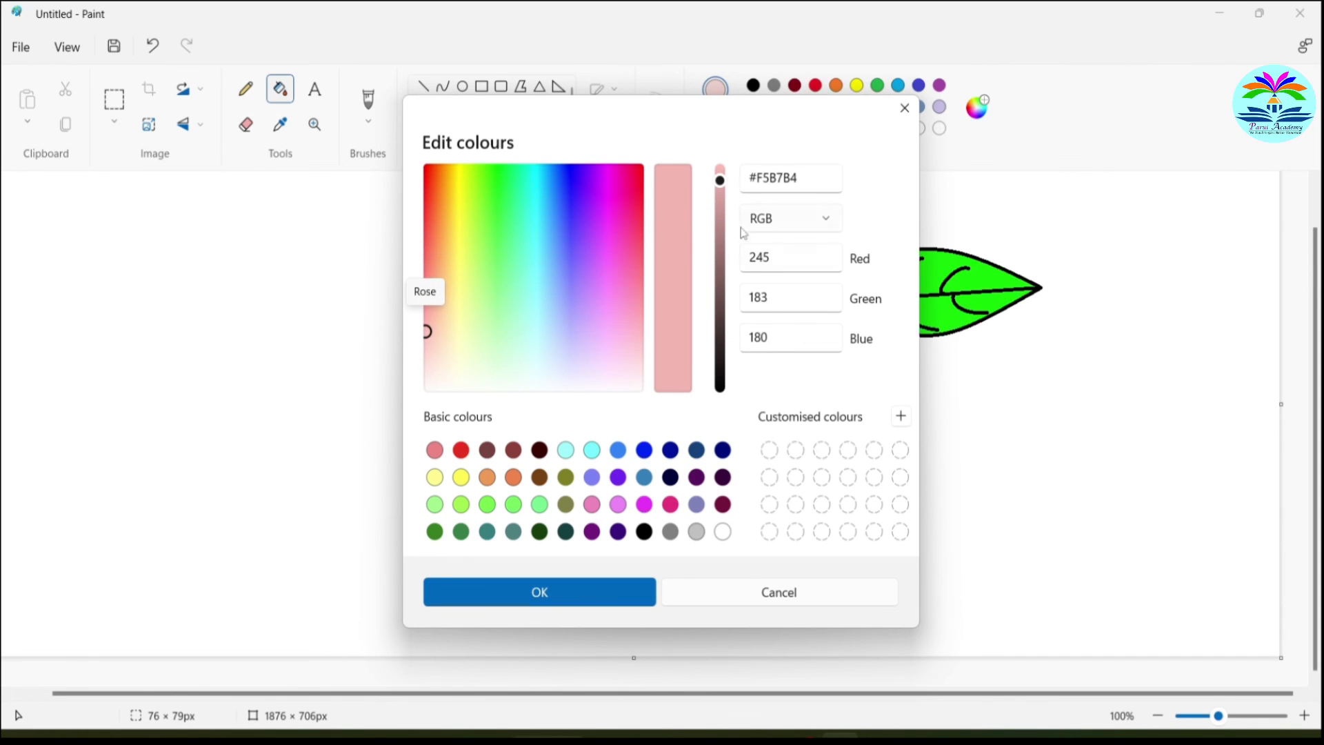
pyautogui.click(486, 593)
pyautogui.click(490, 402)
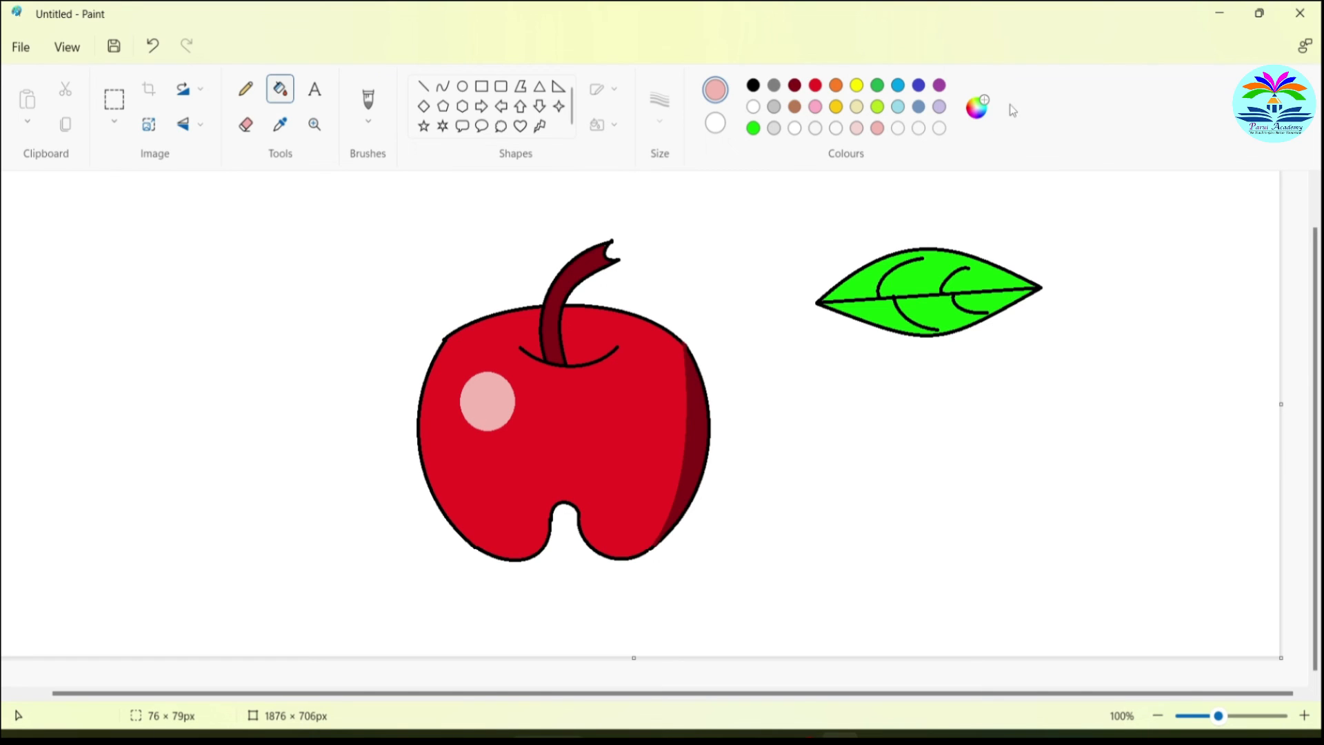
# Select the leaf with a rectangular selection about 461 × 224 px and move it onto the apple so its left tip meets the stem
pyautogui.click(314, 125)
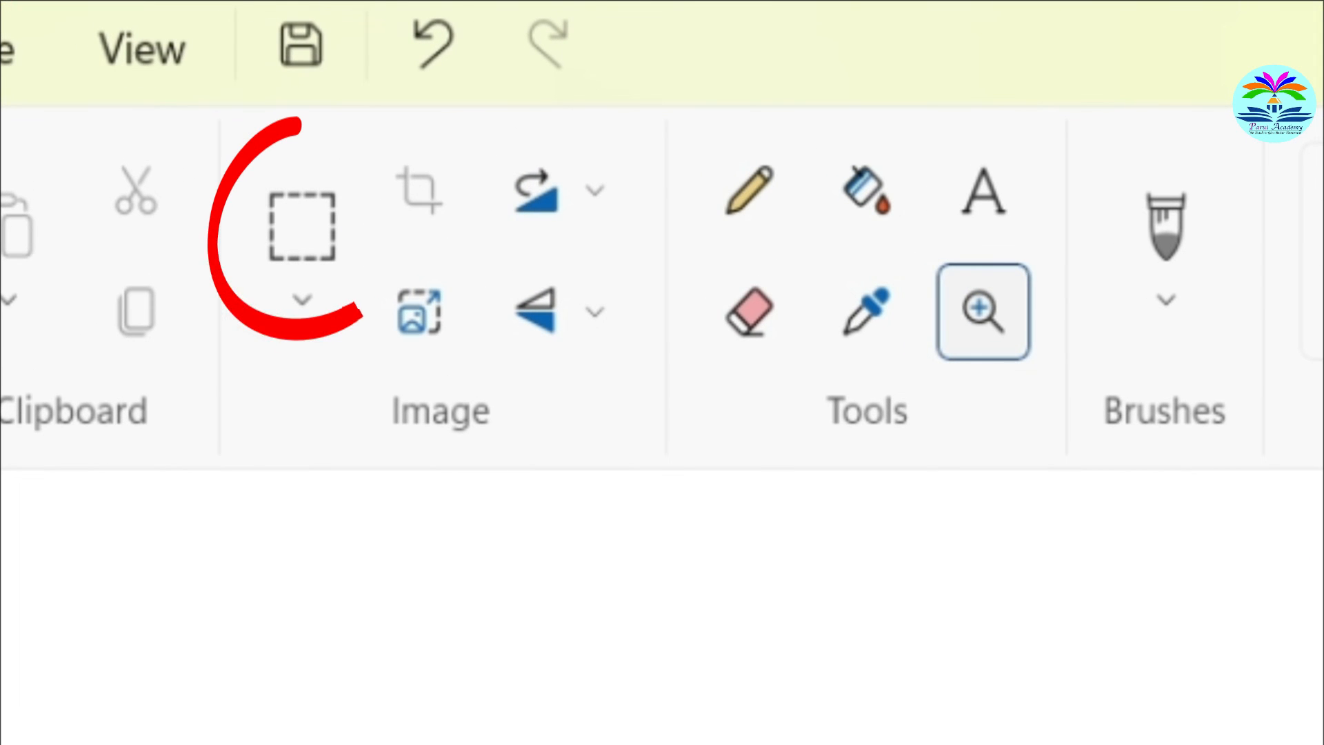
pyautogui.click(307, 207)
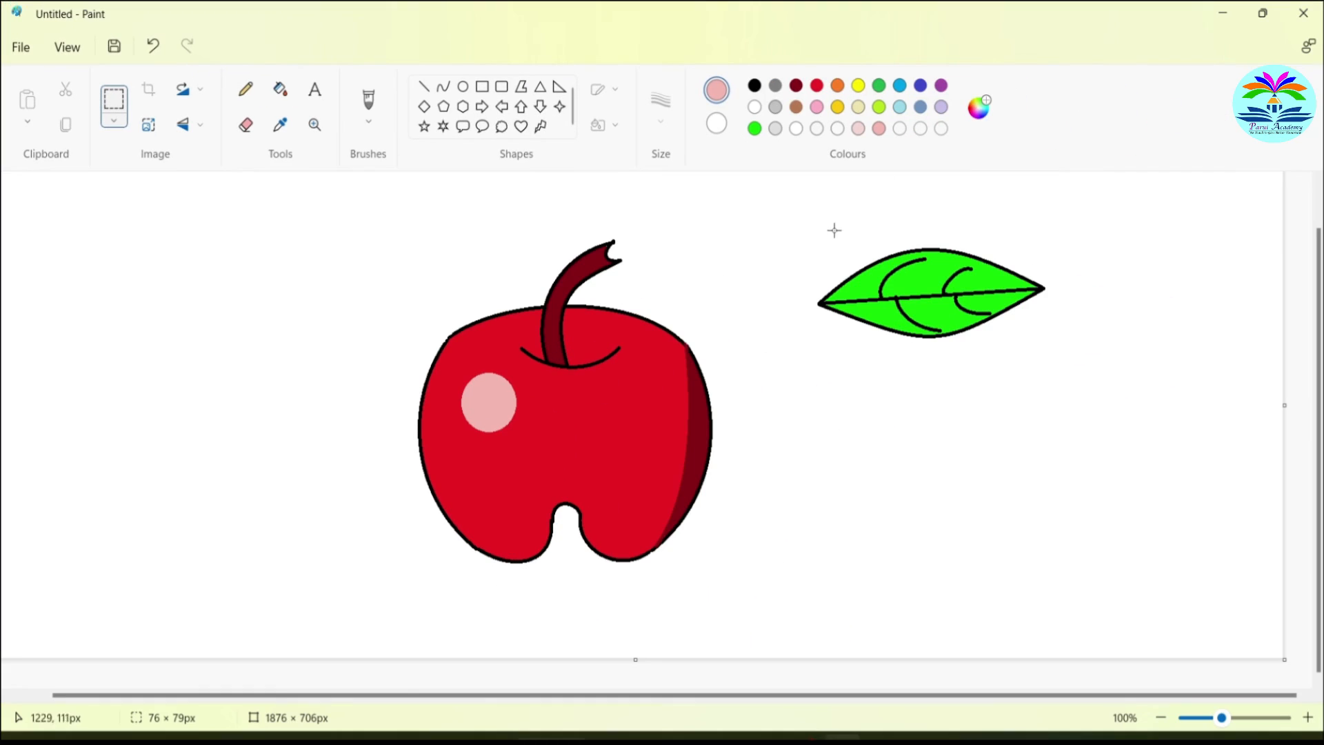
pyautogui.moveTo(796, 207); pyautogui.dragTo(1099, 410)
pyautogui.moveTo(970, 321); pyautogui.dragTo(698, 308)
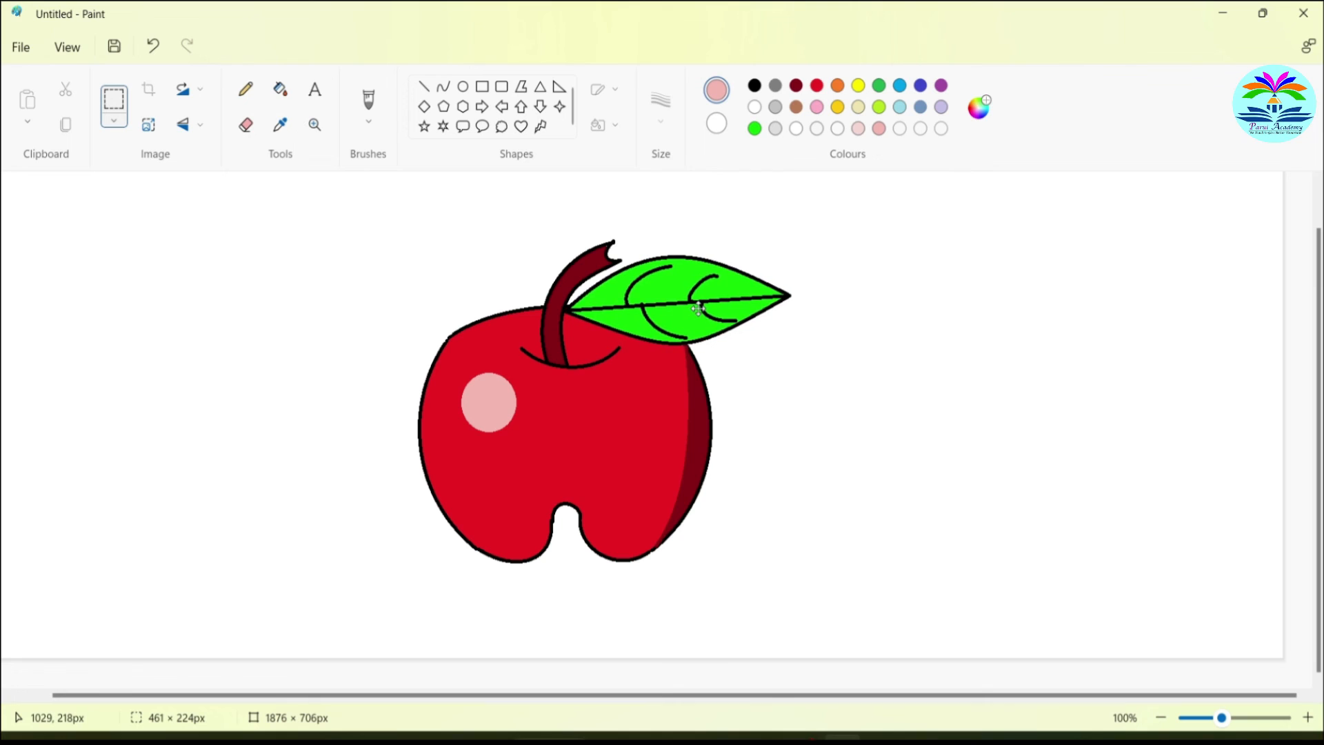
pyautogui.click(1100, 331)
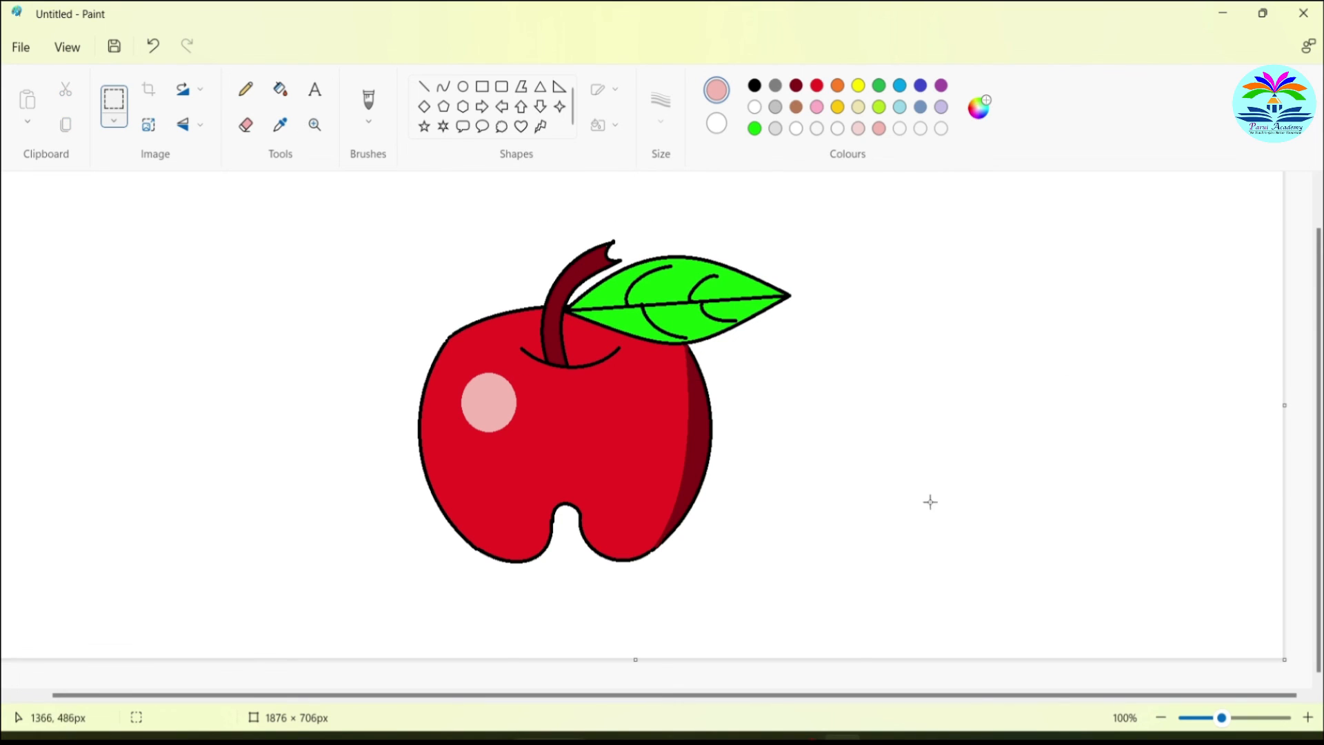